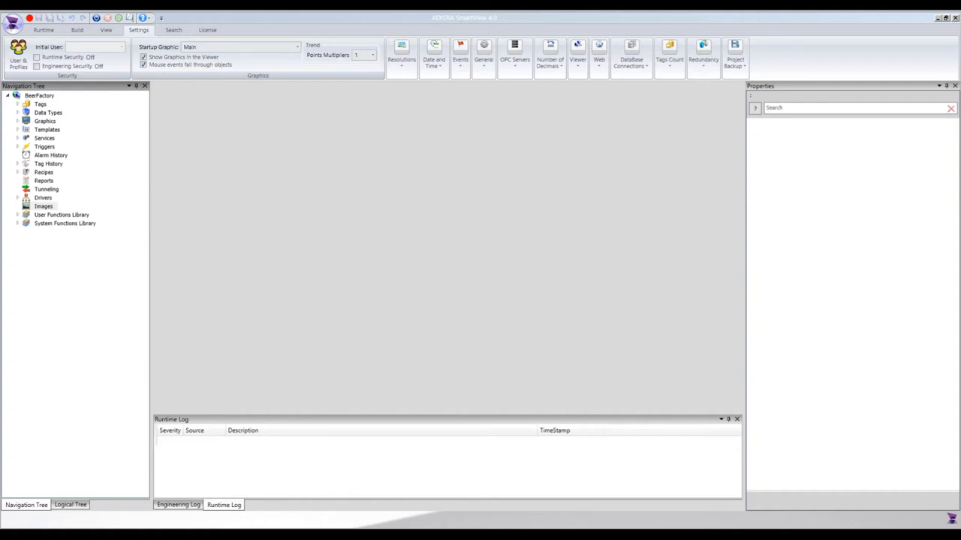
- Create a new template document in the BeerFactory project
{"action": "double_click", "coordinate": [49, 130]}
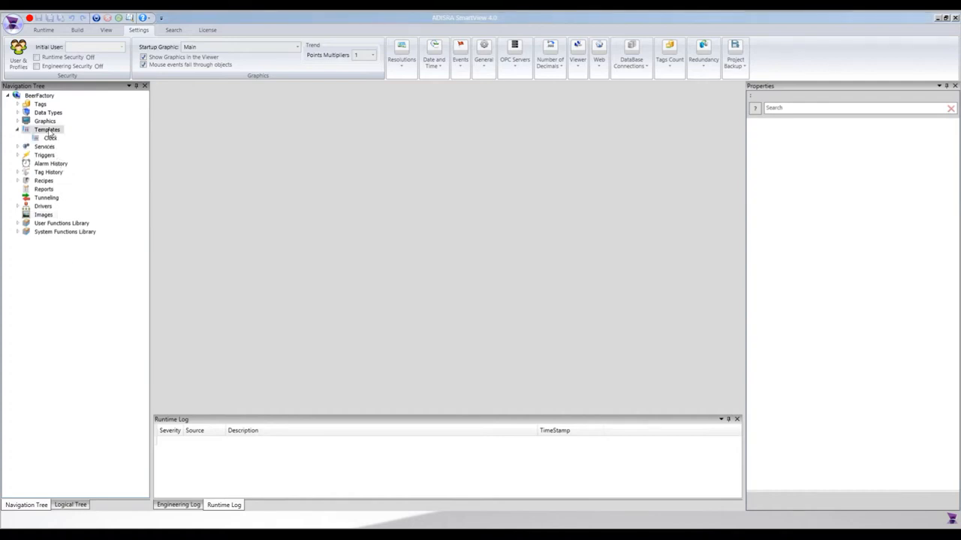
{"action": "right_click", "coordinate": [50, 132]}
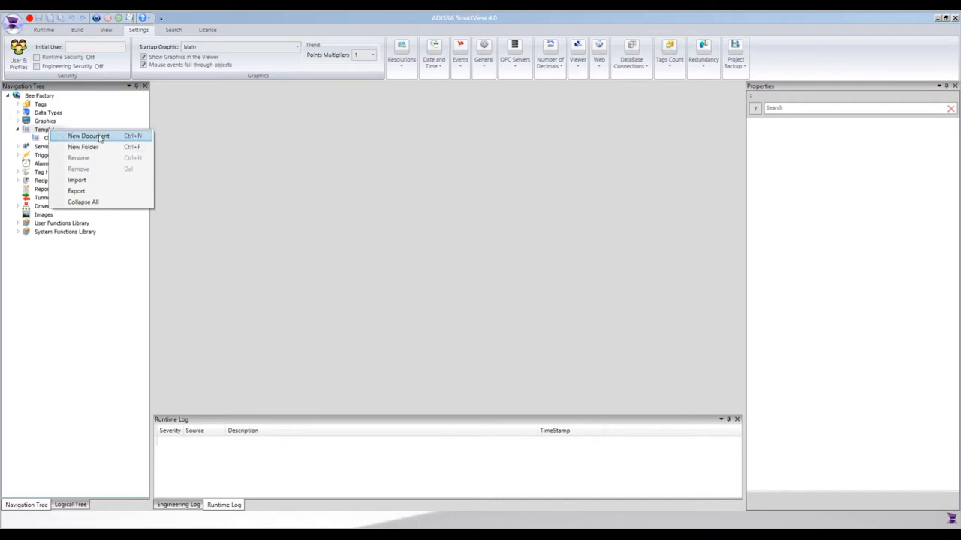
{"action": "left_click", "coordinate": [99, 138]}
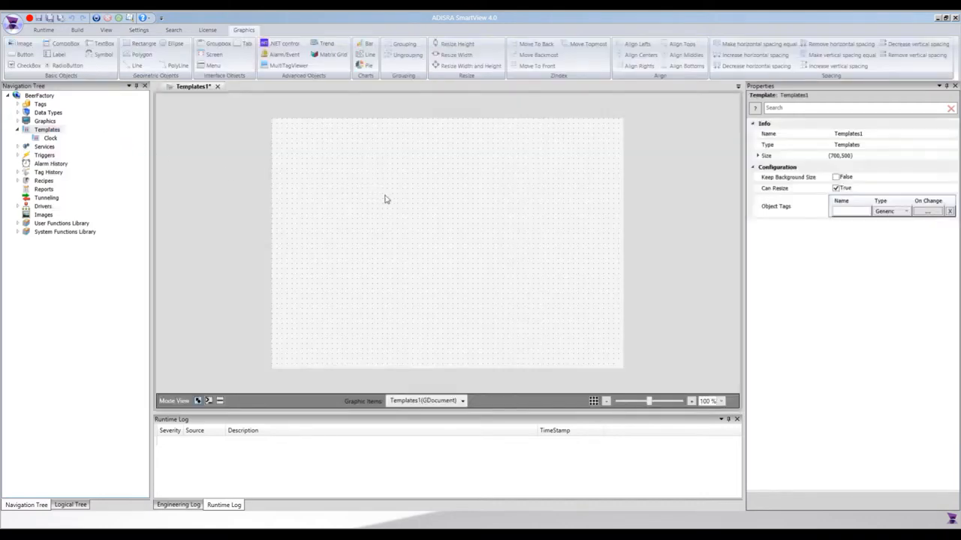
- Set the new template's size to 280 wide and 155 high
{"action": "left_click", "coordinate": [759, 156]}
{"action": "left_click", "coordinate": [825, 173]}
{"action": "type", "text": "280"}
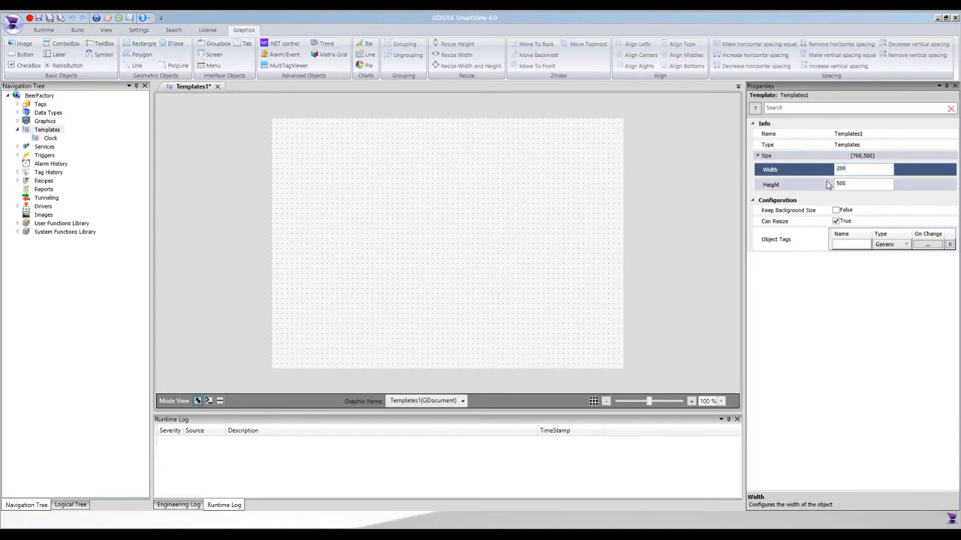
{"action": "key", "text": "Tab"}
{"action": "type", "text": "155"}
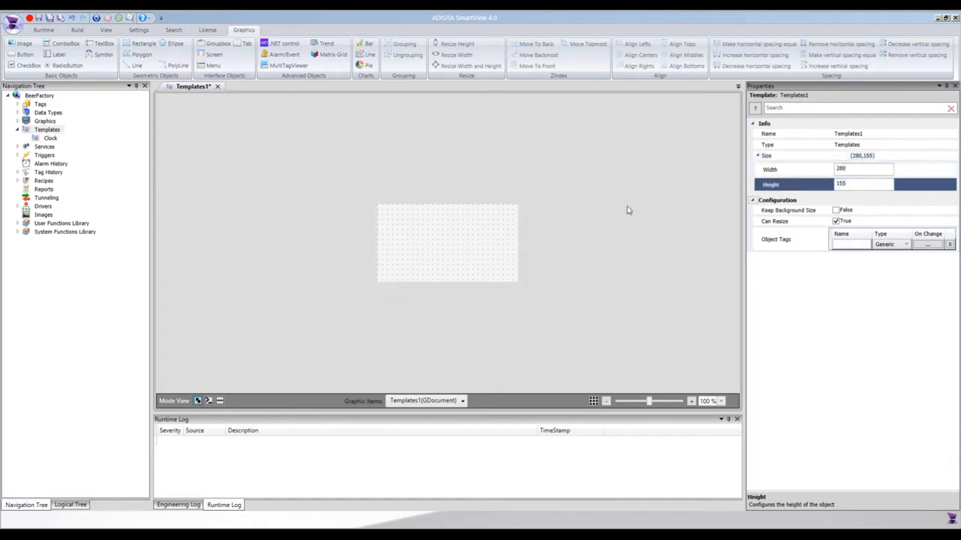
{"action": "key", "text": "Return"}
- Insert an image about 241 by 80 in the template, using the semicircle gauge picture as its source, and position it in the canvas
{"action": "left_click", "coordinate": [22, 44]}
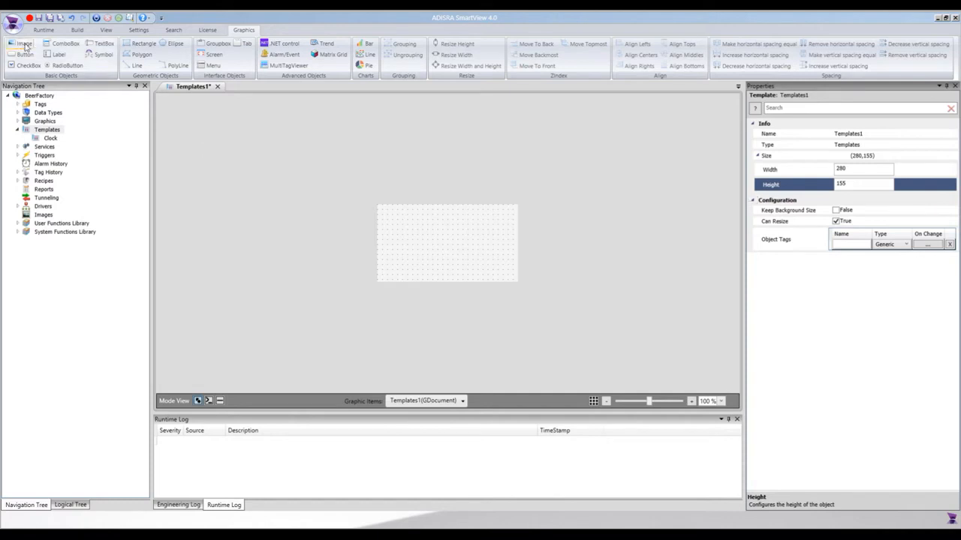
{"action": "left_click", "coordinate": [381, 208]}
{"action": "left_click_drag", "start_coordinate": [511, 248], "coordinate": [504, 249]}
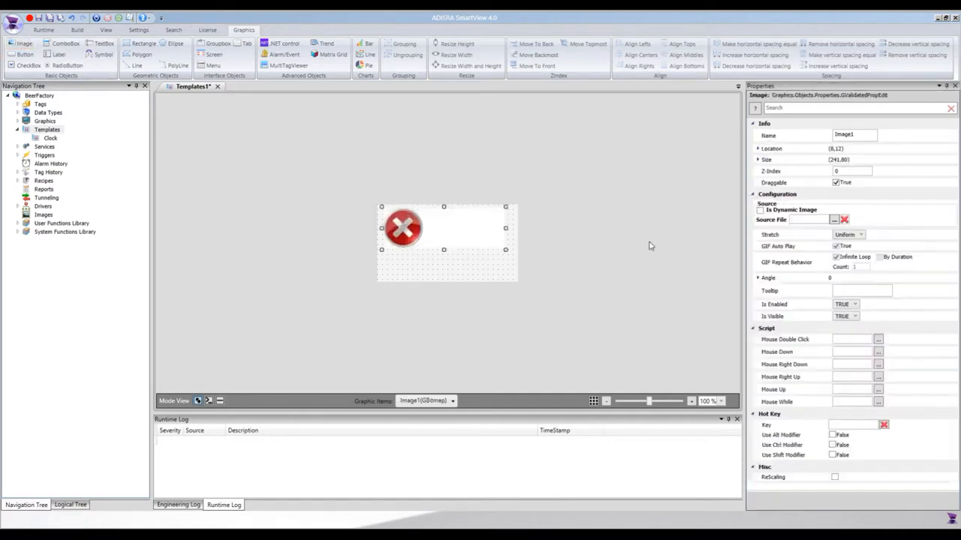
{"action": "left_click", "coordinate": [834, 221]}
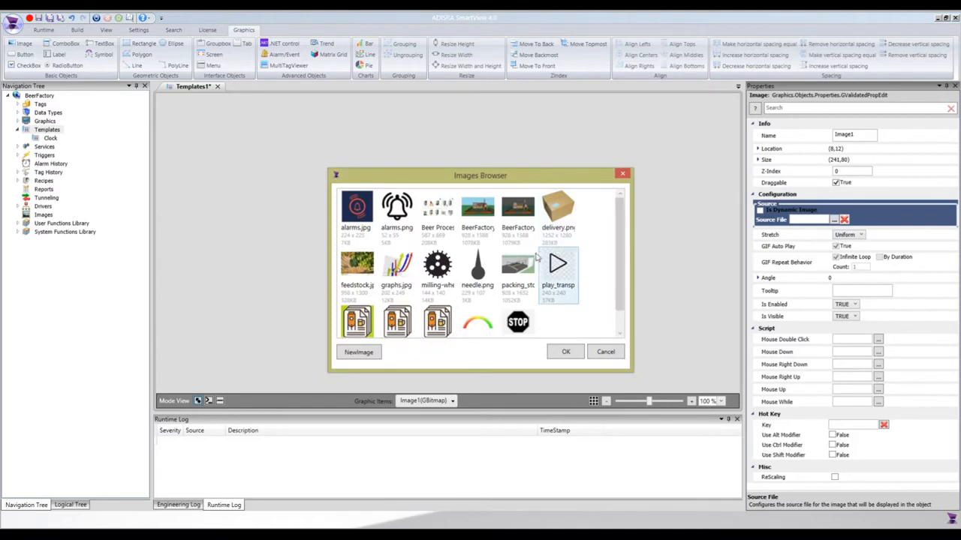
{"action": "left_click", "coordinate": [479, 323]}
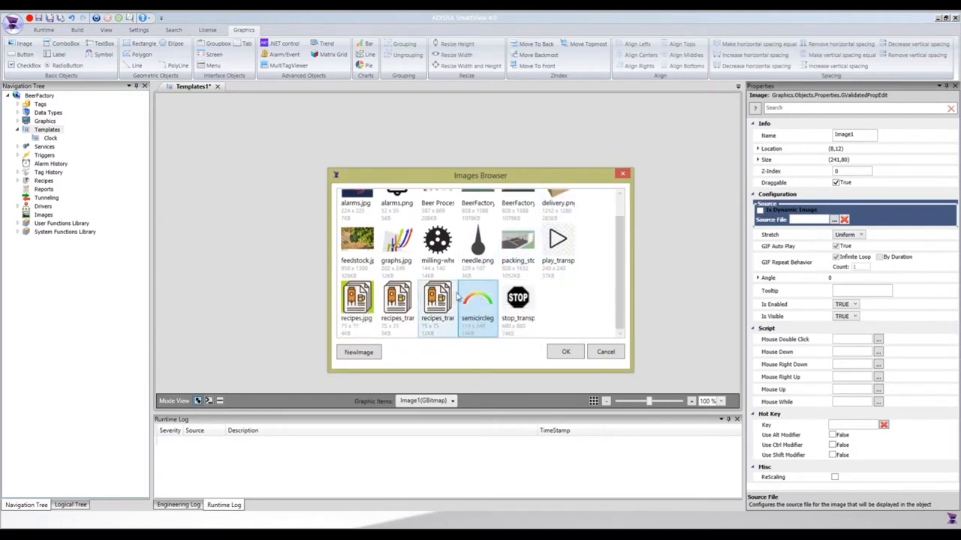
{"action": "left_click", "coordinate": [566, 352]}
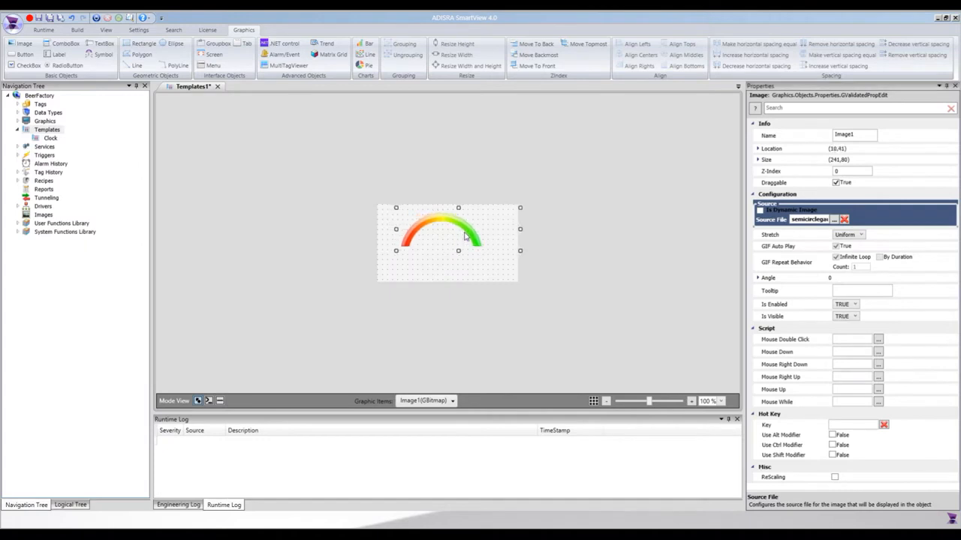
{"action": "left_click", "coordinate": [527, 238]}
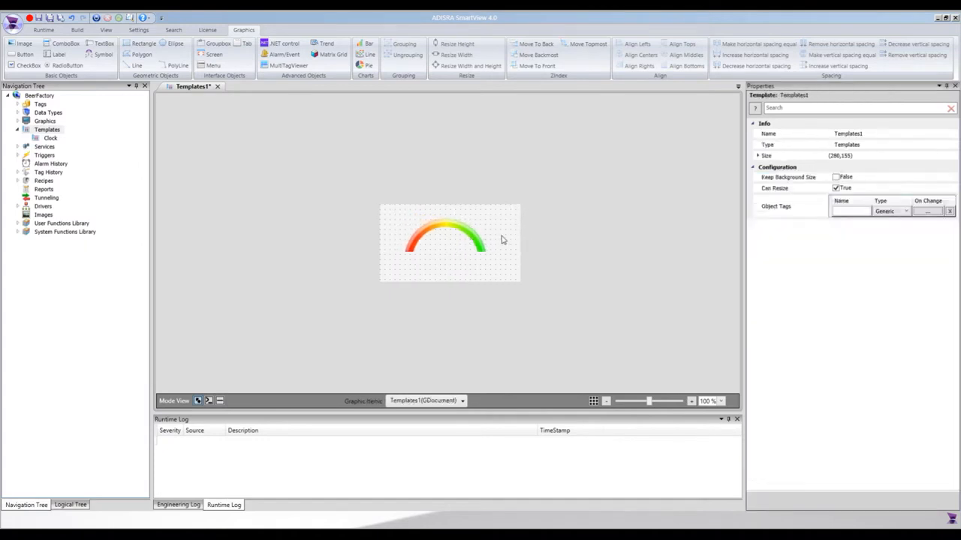
- Insert a second image about 44 by 35 below the gauge arc, using needle.png as its source
{"action": "left_click", "coordinate": [17, 43]}
{"action": "left_click_drag", "start_coordinate": [436, 245], "coordinate": [462, 270]}
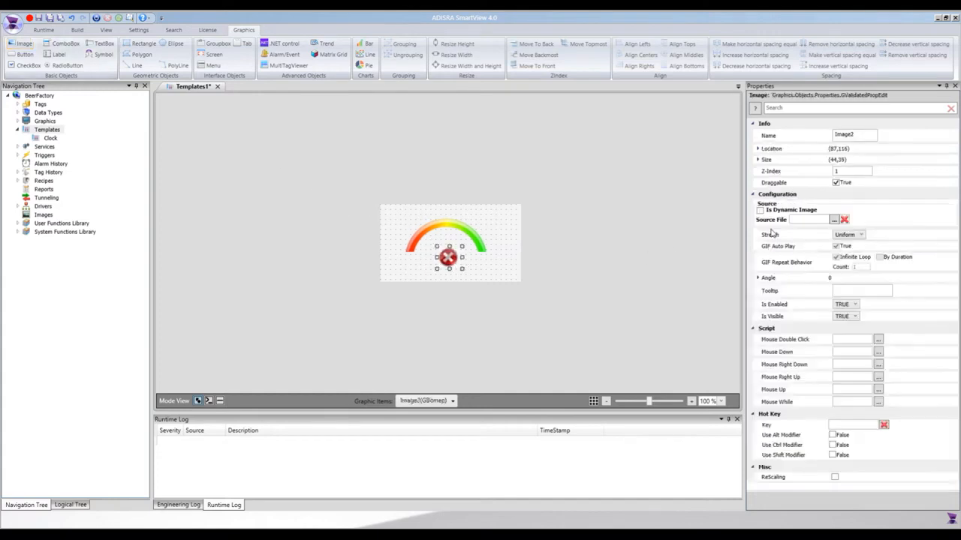
{"action": "left_click", "coordinate": [833, 219]}
{"action": "left_click", "coordinate": [476, 276]}
{"action": "left_click", "coordinate": [565, 351]}
- Place the needle centrally inside the gauge arc and adjust both images' position together in the template
{"action": "left_click_drag", "start_coordinate": [444, 264], "coordinate": [452, 253]}
{"action": "left_click", "coordinate": [465, 249]}
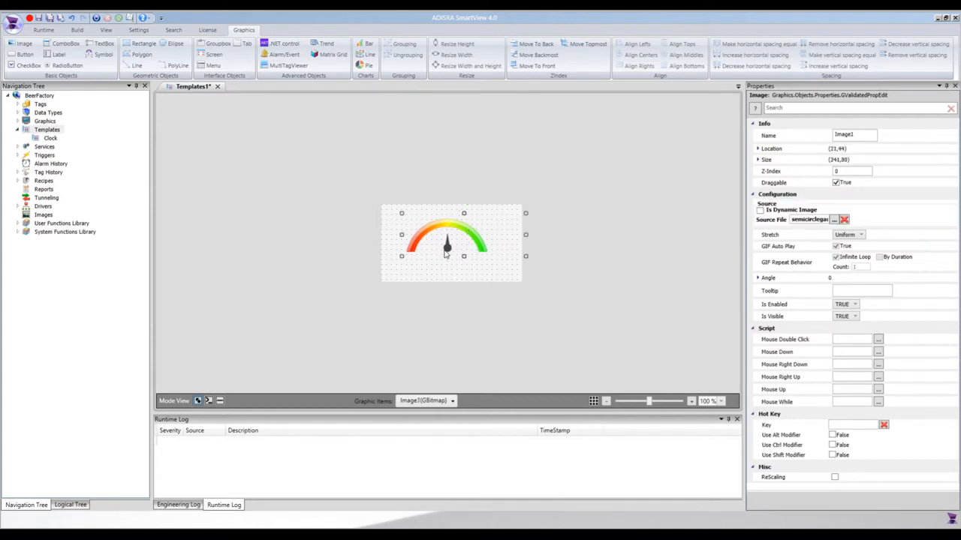
{"action": "left_click", "coordinate": [450, 250], "text": "ctrl"}
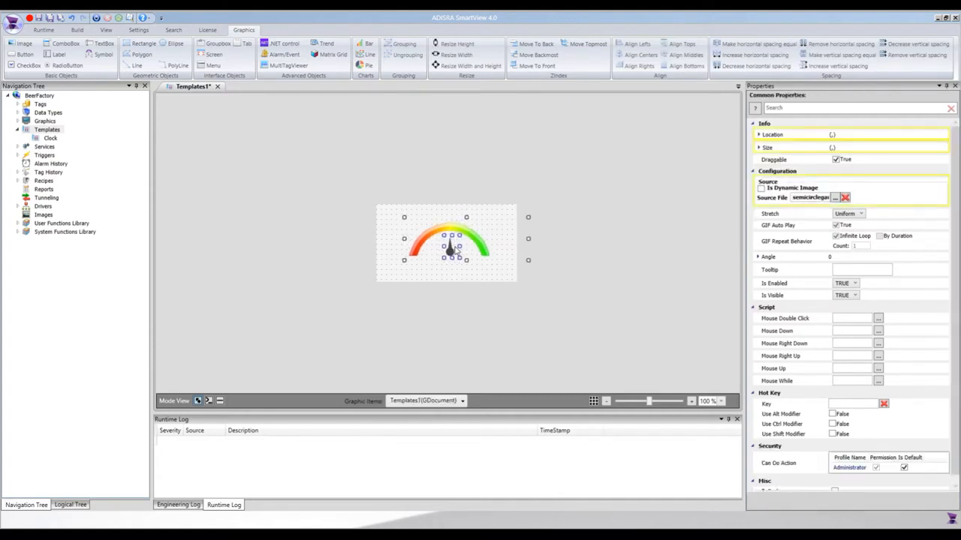
{"action": "left_click", "coordinate": [466, 277]}
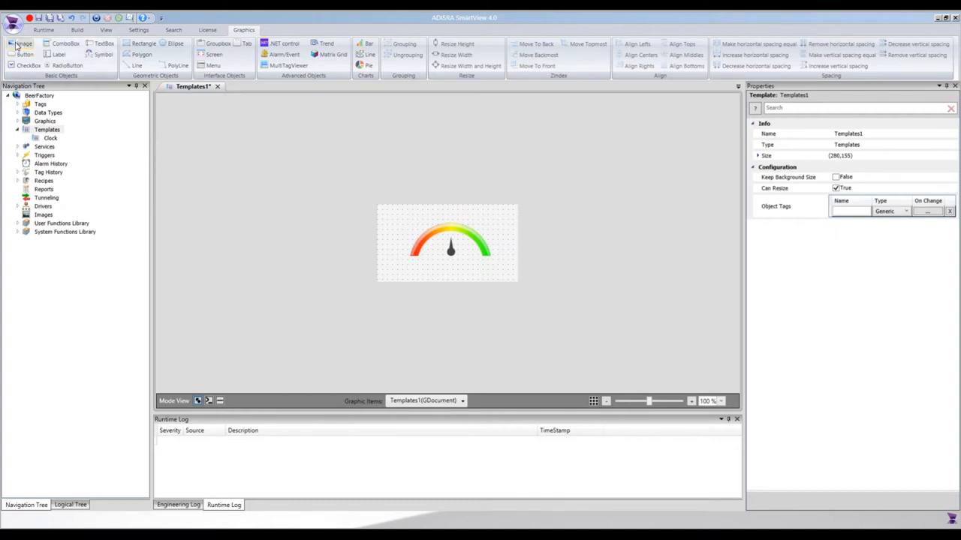
- Add a title label about 264 wide above the gauge, with centred text and a larger font
{"action": "left_click", "coordinate": [59, 55]}
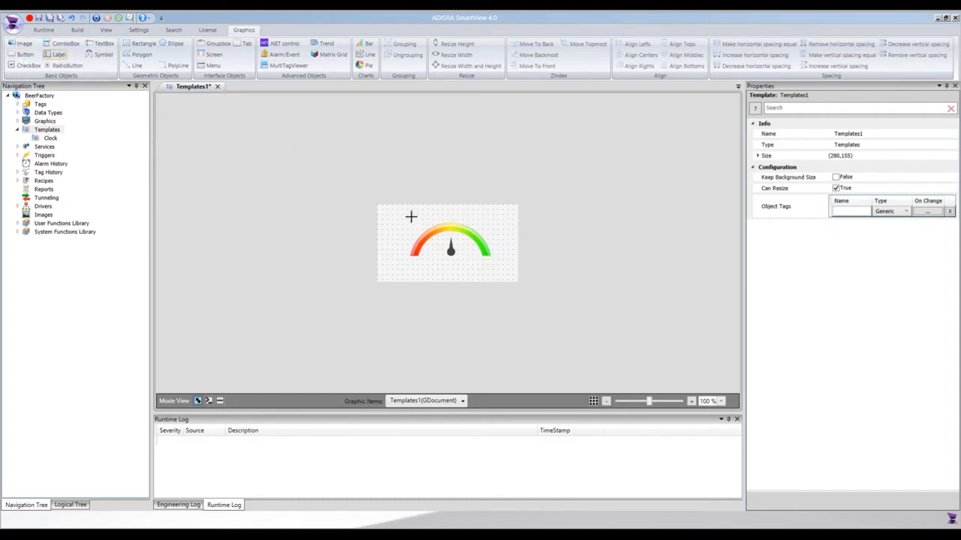
{"action": "left_click_drag", "start_coordinate": [380, 205], "coordinate": [515, 225]}
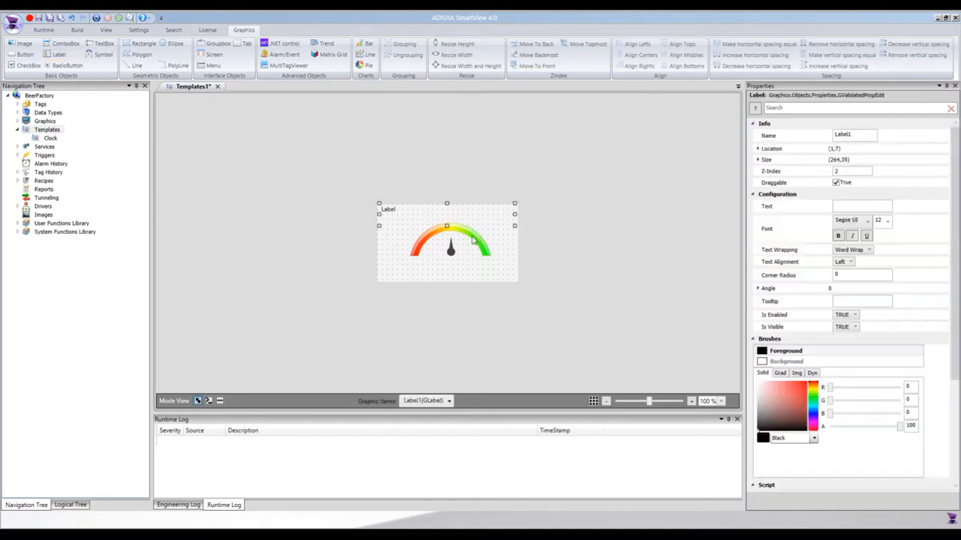
{"action": "left_click", "coordinate": [846, 261]}
{"action": "left_click", "coordinate": [844, 280]}
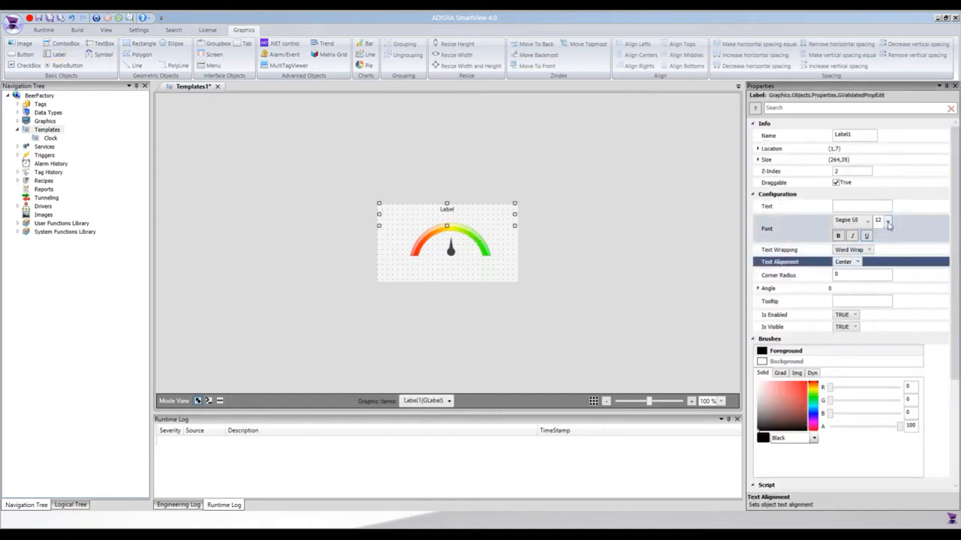
{"action": "left_click", "coordinate": [887, 220]}
{"action": "left_click", "coordinate": [880, 302]}
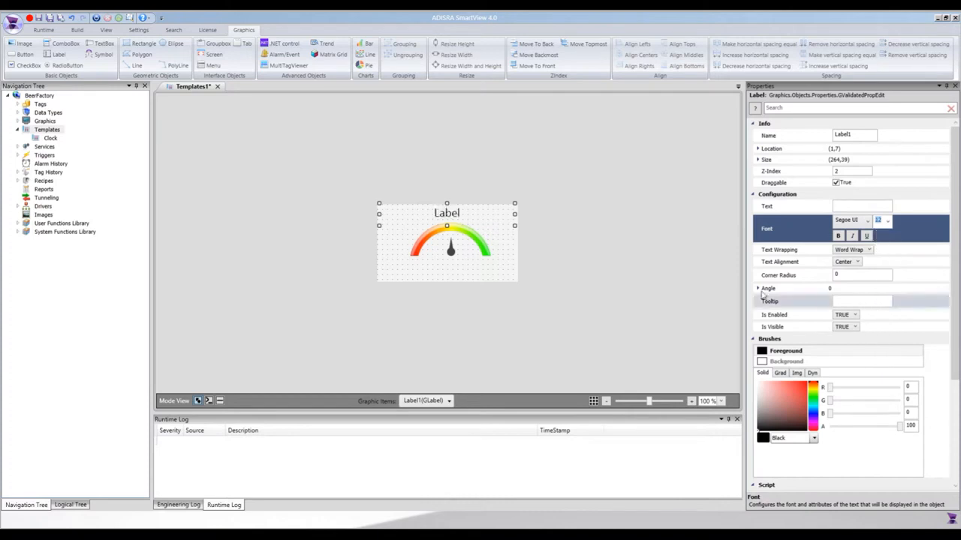
{"action": "left_click", "coordinate": [480, 274]}
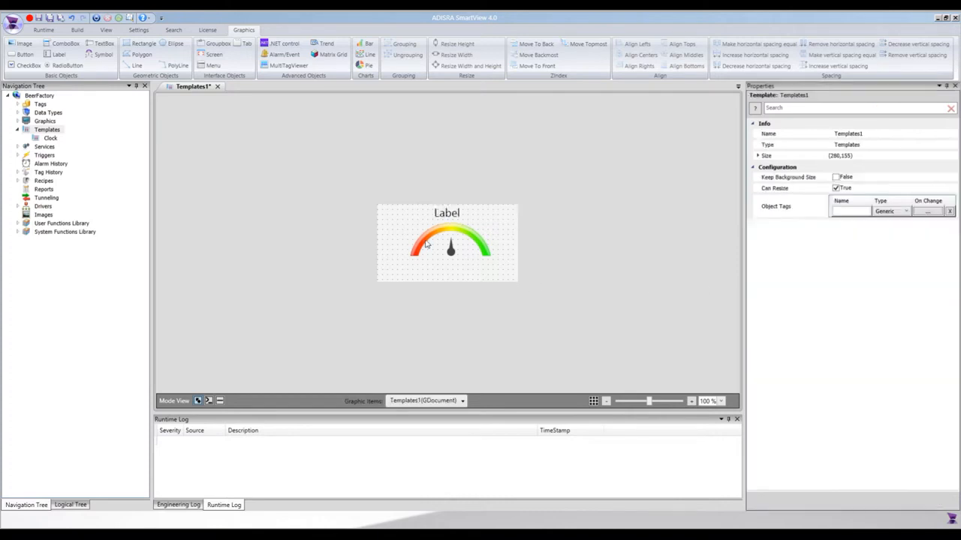
{"action": "left_click", "coordinate": [452, 213]}
- Add a small label about 46 by 16 beneath the red end of the gauge arc
{"action": "left_click", "coordinate": [59, 54]}
{"action": "left_click_drag", "start_coordinate": [399, 256], "coordinate": [423, 267]}
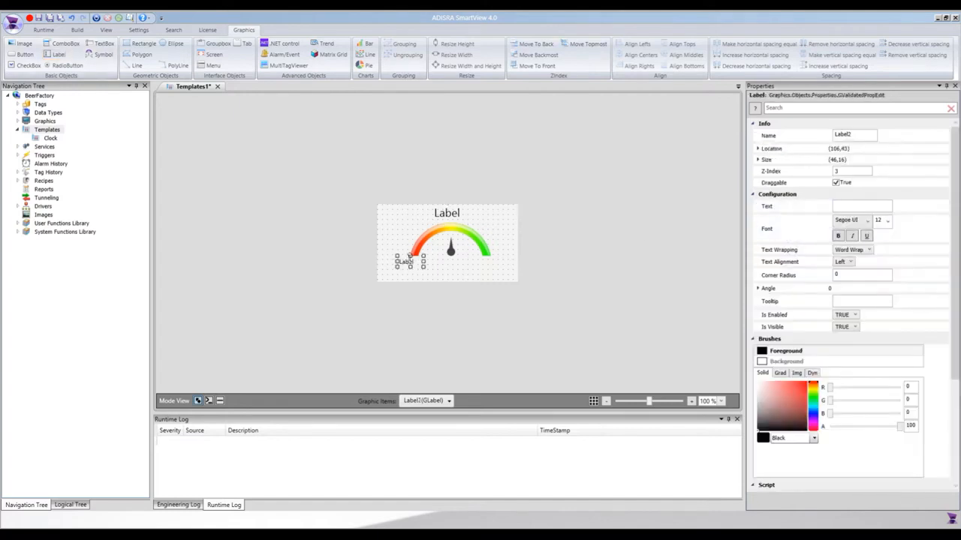
{"action": "left_click_drag", "start_coordinate": [415, 264], "coordinate": [418, 268]}
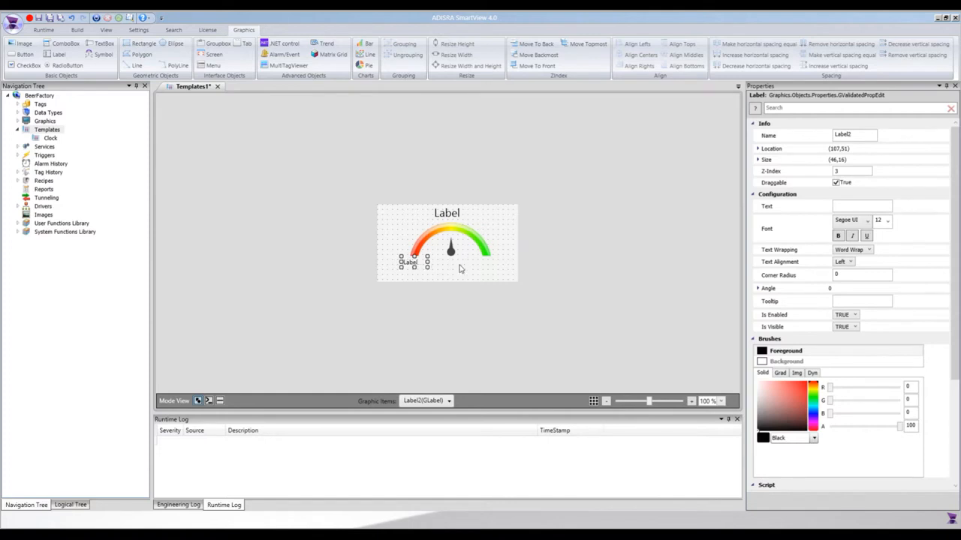
- Duplicate the small label and align the copy beneath the green end of the gauge arc
{"action": "key", "text": "ctrl+v"}
{"action": "key", "text": "Right"}
{"action": "key", "text": "Right"}
{"action": "key", "text": "Right"}
{"action": "key", "text": "Right"}
{"action": "key", "text": "Right"}
{"action": "key", "text": "Right"}
{"action": "key", "text": "Right"}
{"action": "key", "text": "Right"}
{"action": "key", "text": "Right"}
{"action": "key", "text": "Right"}
{"action": "key", "text": "Right"}
{"action": "key", "text": "Right"}
{"action": "key", "text": "Right"}
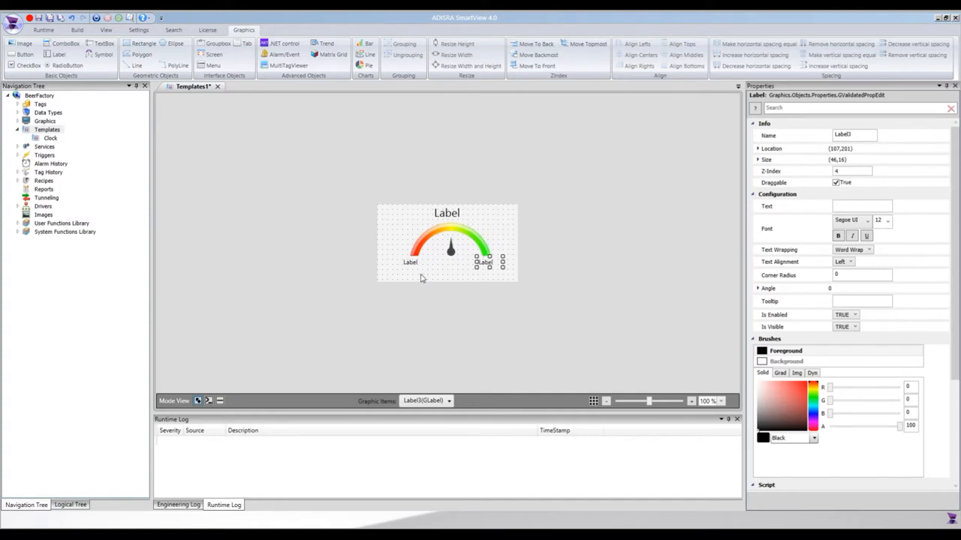
{"action": "key", "text": "Right"}
{"action": "key", "text": "Right"}
{"action": "key", "text": "Right"}
{"action": "key", "text": "Right"}
{"action": "key", "text": "Right"}
{"action": "key", "text": "Right"}
{"action": "key", "text": "Right"}
{"action": "key", "text": "Right"}
- Duplicate the label again and position the copy centrally beneath the needle
{"action": "key", "text": "ctrl+c"}
{"action": "key", "text": "ctrl+v"}
{"action": "key", "text": "Left"}
{"action": "key", "text": "Left"}
{"action": "key", "text": "Left"}
{"action": "key", "text": "Left"}
{"action": "key", "text": "Left"}
{"action": "key", "text": "Left"}
{"action": "key", "text": "Left"}
{"action": "key", "text": "Left"}
{"action": "key", "text": "Left"}
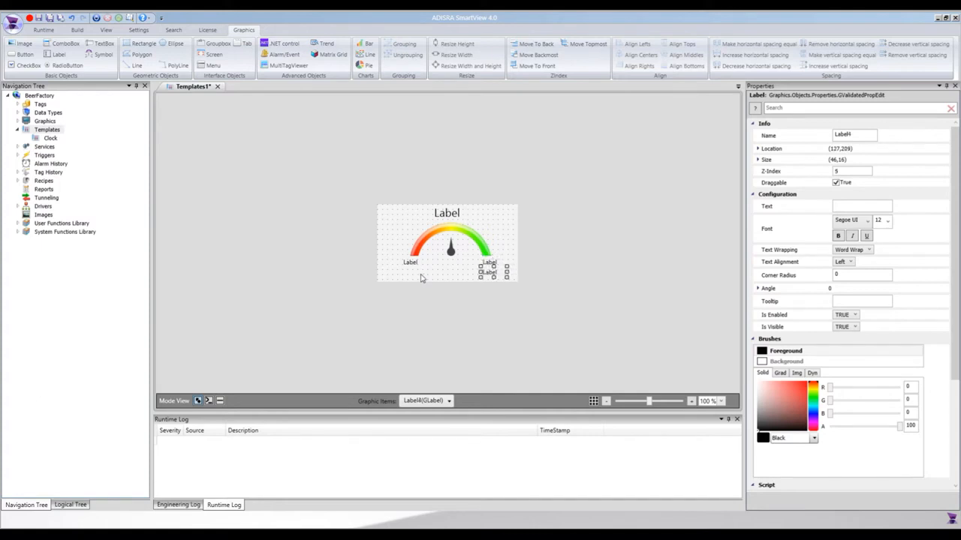
{"action": "key", "text": "Left"}
{"action": "key", "text": "Left"}
{"action": "key", "text": "Left"}
{"action": "key", "text": "Left"}
{"action": "key", "text": "Left"}
{"action": "key", "text": "Left"}
{"action": "key", "text": "Left"}
{"action": "key", "text": "Right"}
{"action": "key", "text": "Right"}
{"action": "key", "text": "Right"}
{"action": "key", "text": "Right"}
{"action": "key", "text": "Up"}
{"action": "key", "text": "Up"}
{"action": "key", "text": "Up"}
{"action": "key", "text": "Up"}
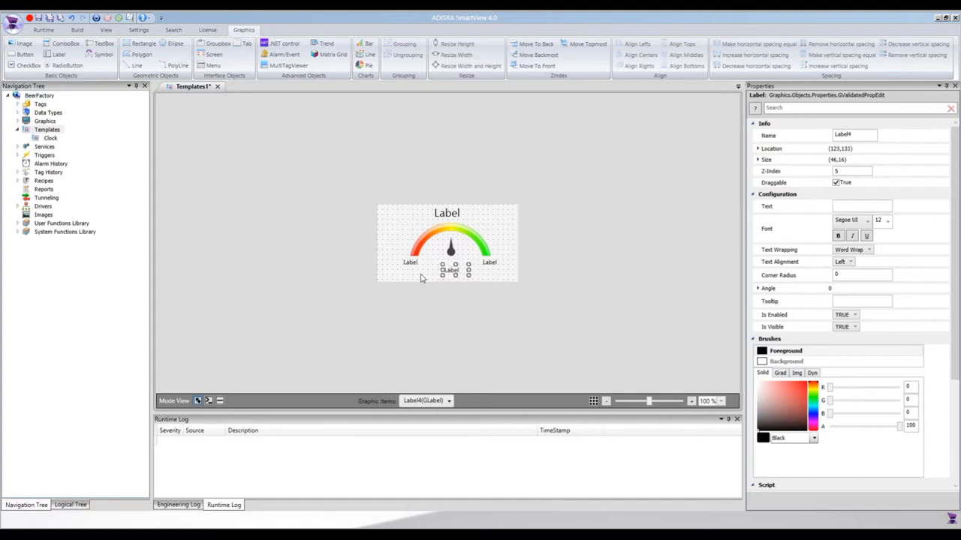
- Set the font size of the label beneath the needle to 22, enlarge it to about 57 by 29 and adjust its position
{"action": "left_click", "coordinate": [885, 220]}
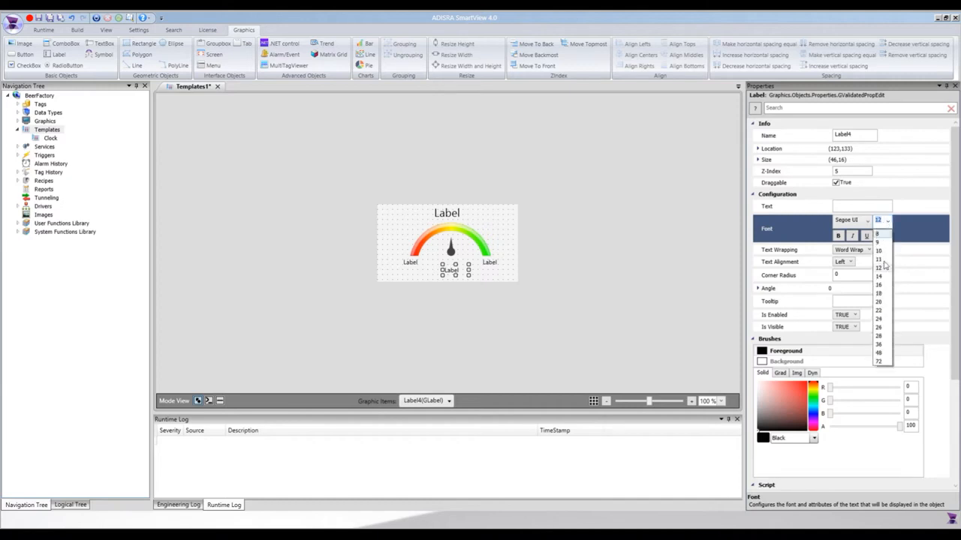
{"action": "left_click", "coordinate": [881, 312]}
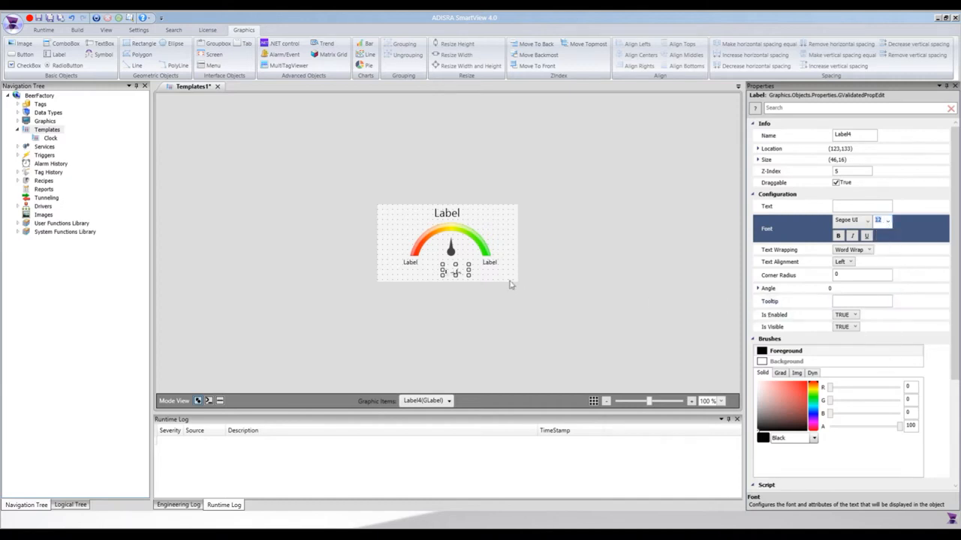
{"action": "mouse_move", "coordinate": [456, 265]}
{"action": "left_mouse_down"}
{"action": "mouse_move", "coordinate": [455, 256]}
{"action": "mouse_move", "coordinate": [437, 268]}
{"action": "left_mouse_up"}
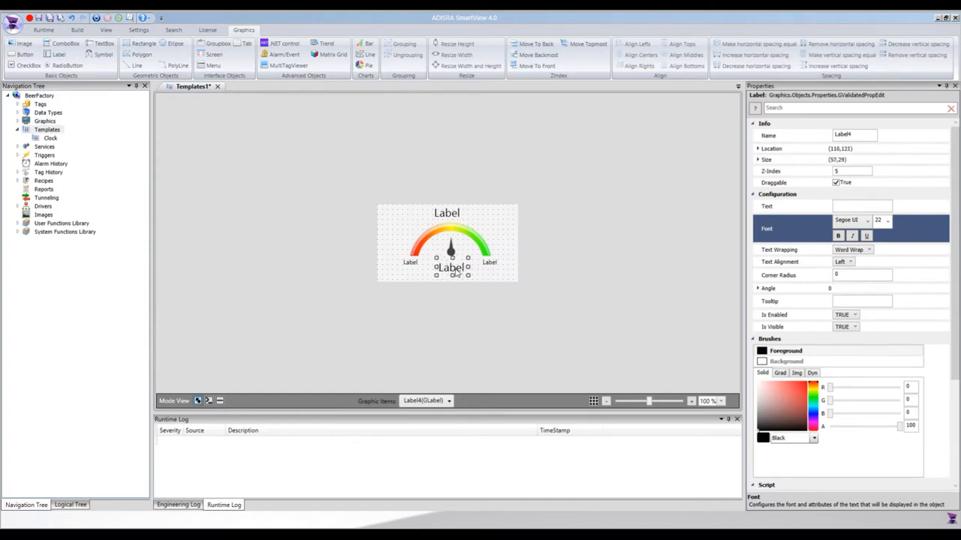
{"action": "left_click_drag", "start_coordinate": [458, 274], "coordinate": [455, 273]}
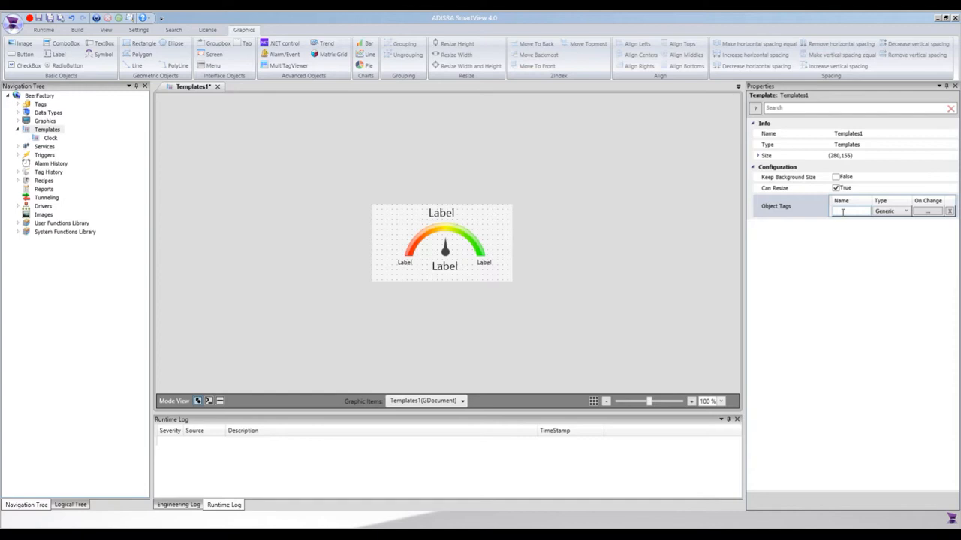
- Add an object tag named sTitle of type String to the template
{"action": "left_click", "coordinate": [843, 212]}
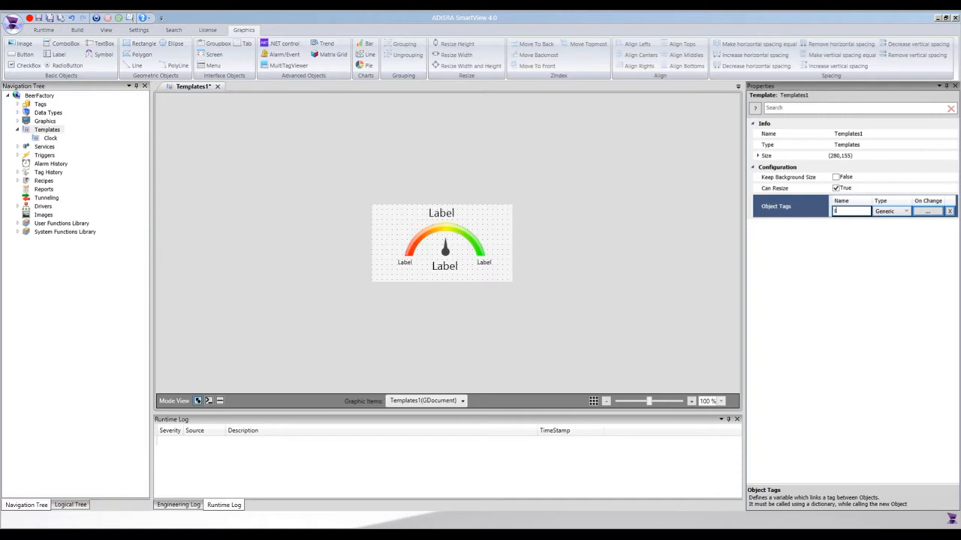
{"action": "type", "text": "$Title"}
{"action": "left_click", "coordinate": [888, 212]}
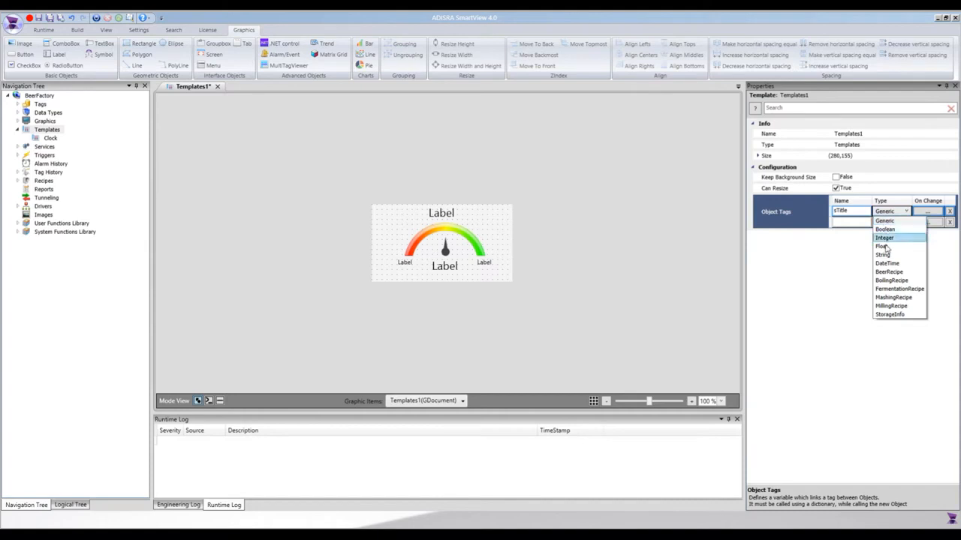
{"action": "left_click", "coordinate": [886, 255]}
- Add an object tag named fValue of type Float to the template
{"action": "left_click", "coordinate": [850, 223]}
{"action": "type", "text": "fValue"}
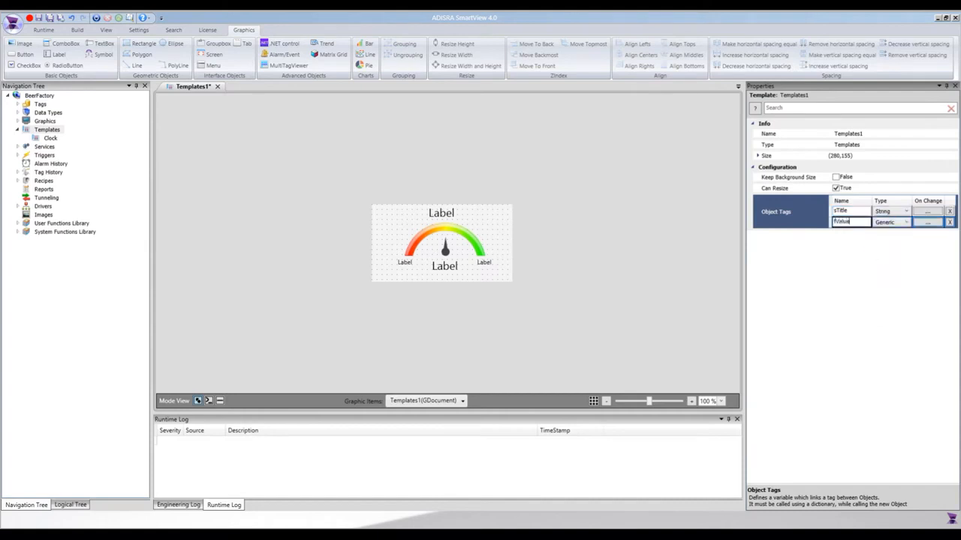
{"action": "left_click", "coordinate": [890, 223]}
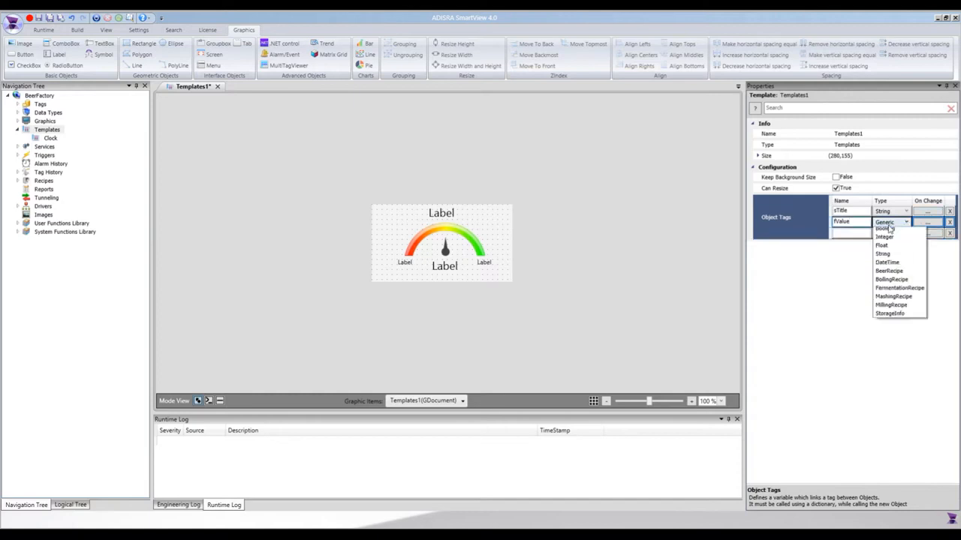
{"action": "left_click", "coordinate": [886, 262]}
- Add an object tag named sUnit of type String to the template
{"action": "left_click", "coordinate": [848, 232]}
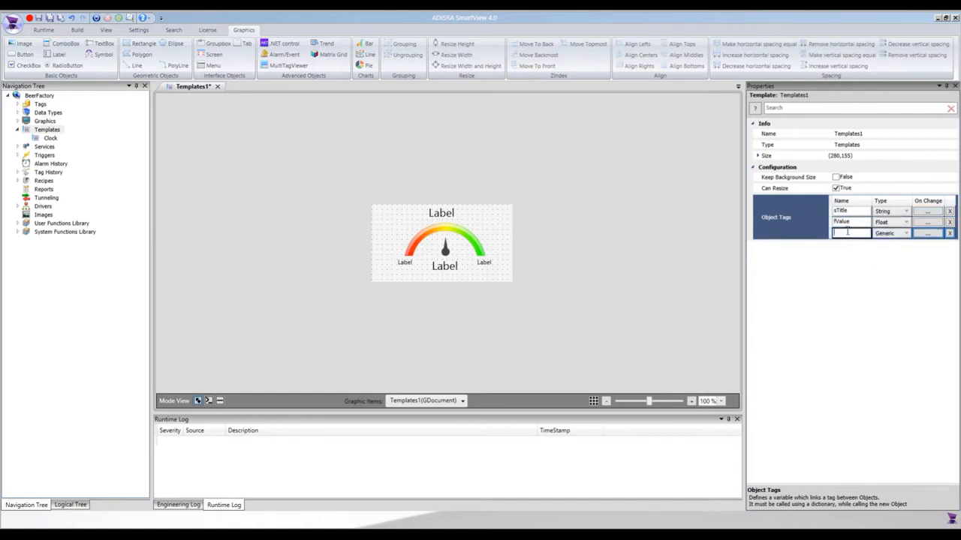
{"action": "type", "text": "sUnit"}
{"action": "left_click", "coordinate": [892, 233]}
{"action": "left_click", "coordinate": [892, 233]}
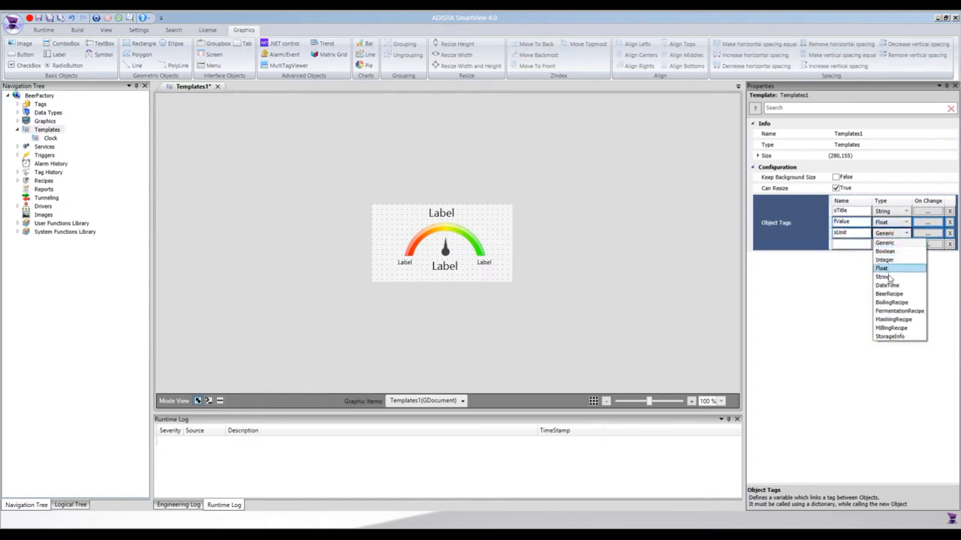
{"action": "left_click", "coordinate": [883, 277]}
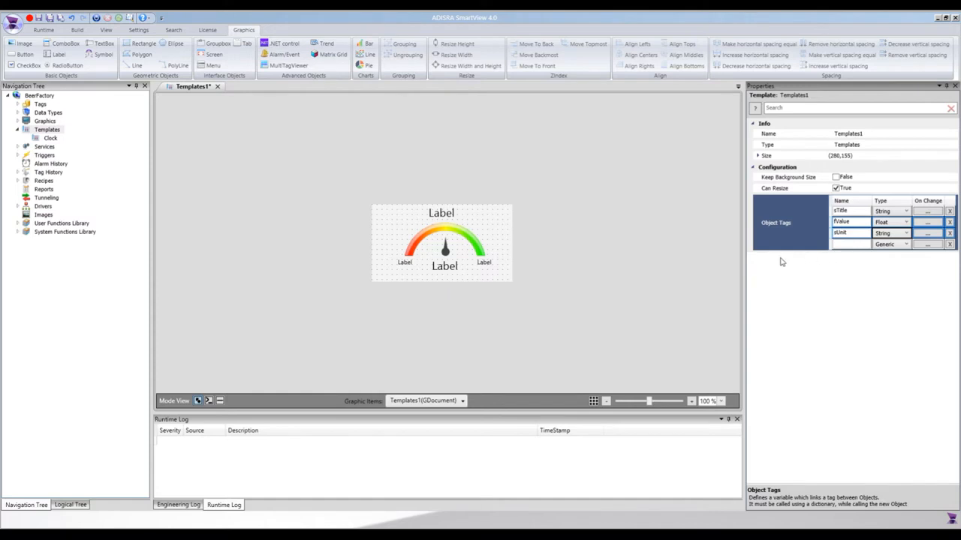
- Set the text of the title label above the arc to #sTitle
{"action": "left_click", "coordinate": [443, 217]}
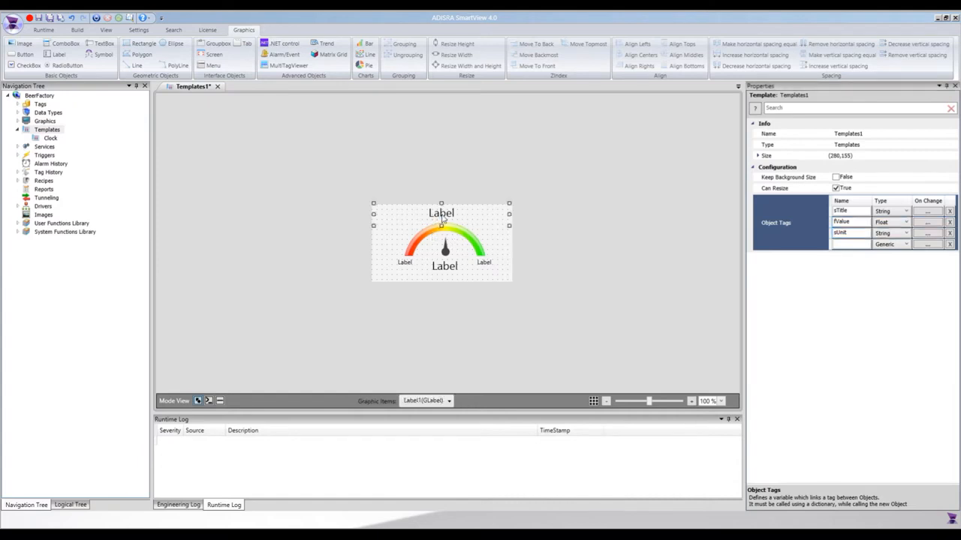
{"action": "left_click", "coordinate": [850, 206]}
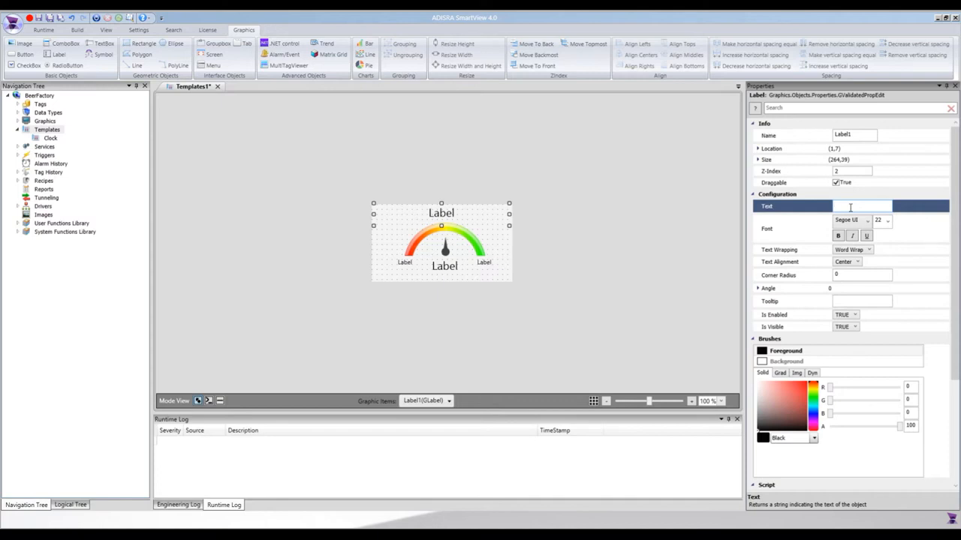
{"action": "type", "text": "#"}
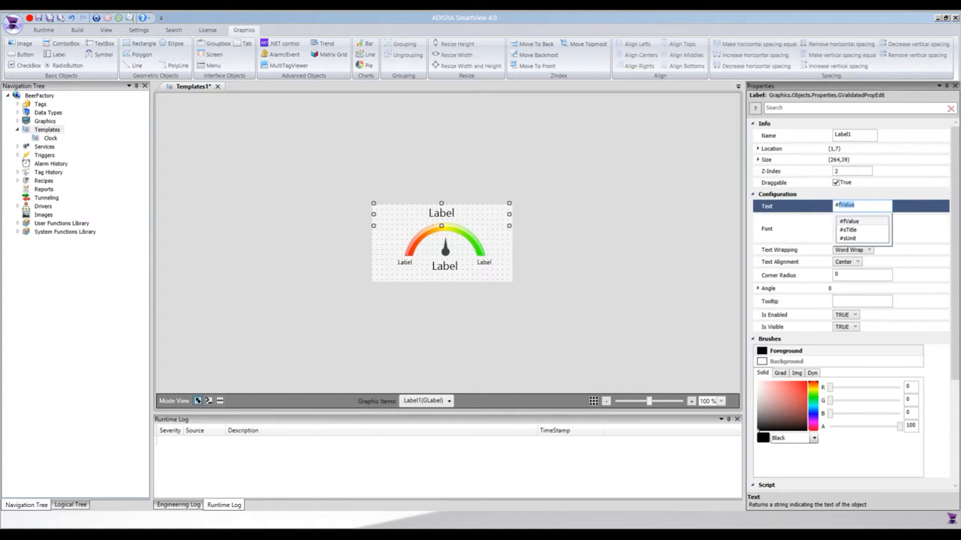
{"action": "type", "text": "sTitle"}
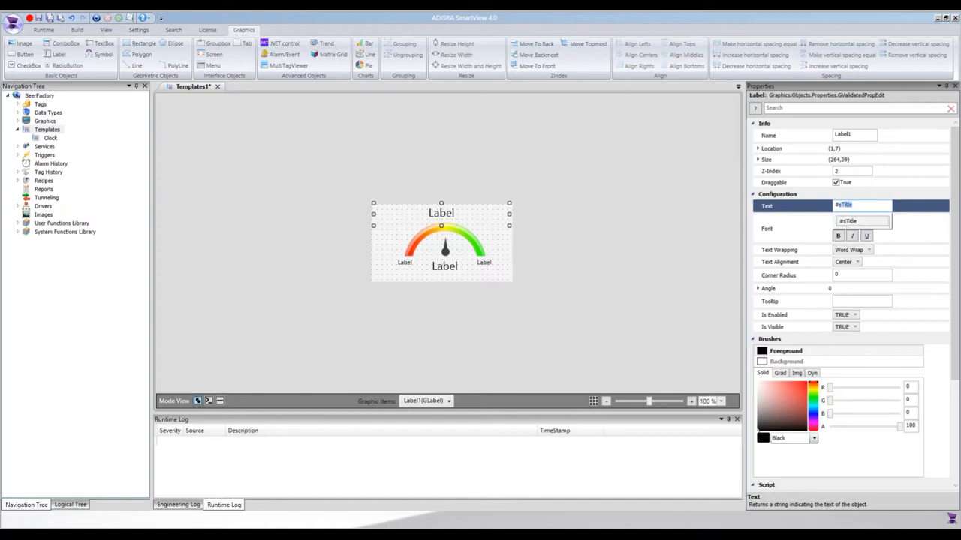
{"action": "key", "text": "Return"}
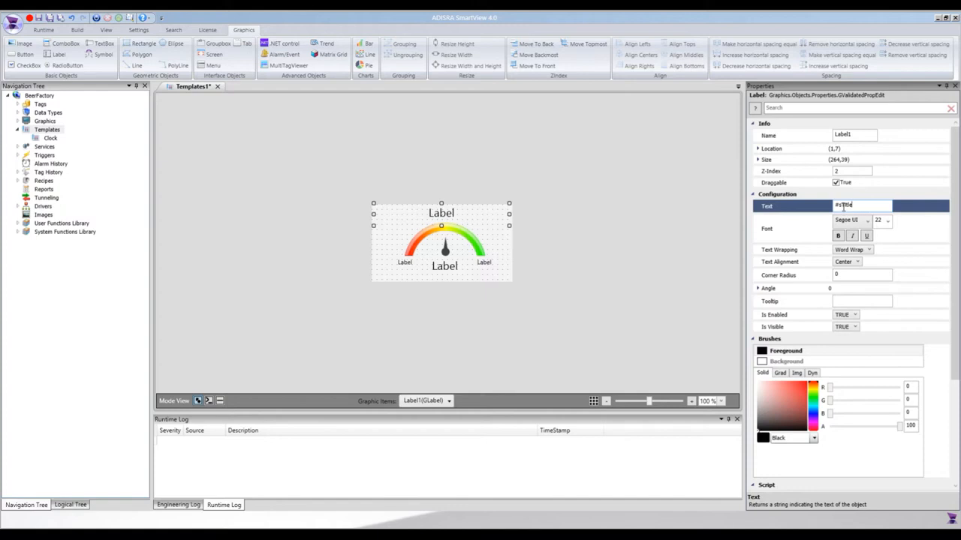
{"action": "left_click_drag", "start_coordinate": [860, 207], "coordinate": [825, 211]}
- Set the text of the small label at the arc's red end to #fValue.MinValue
{"action": "left_click", "coordinate": [454, 272]}
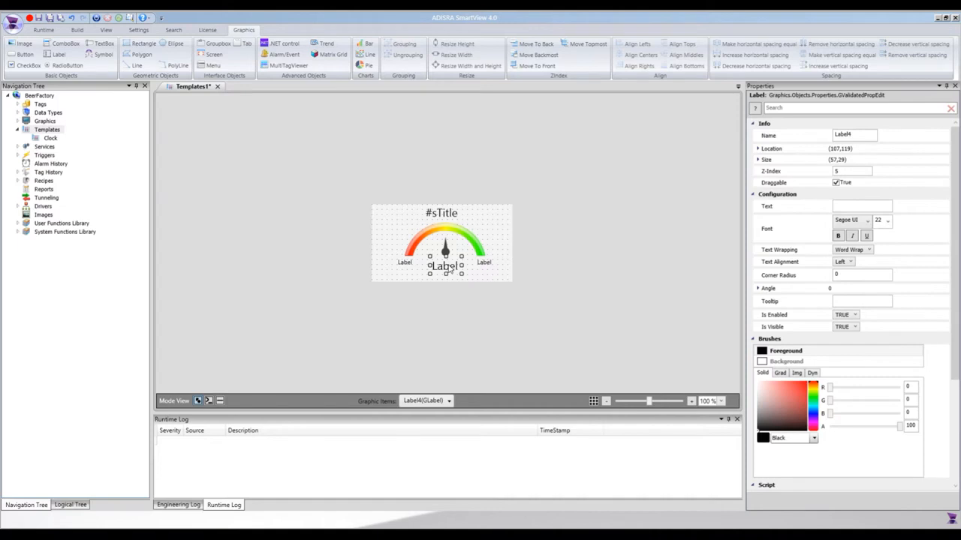
{"action": "left_click", "coordinate": [409, 263]}
{"action": "left_click", "coordinate": [485, 265]}
{"action": "left_click", "coordinate": [406, 264]}
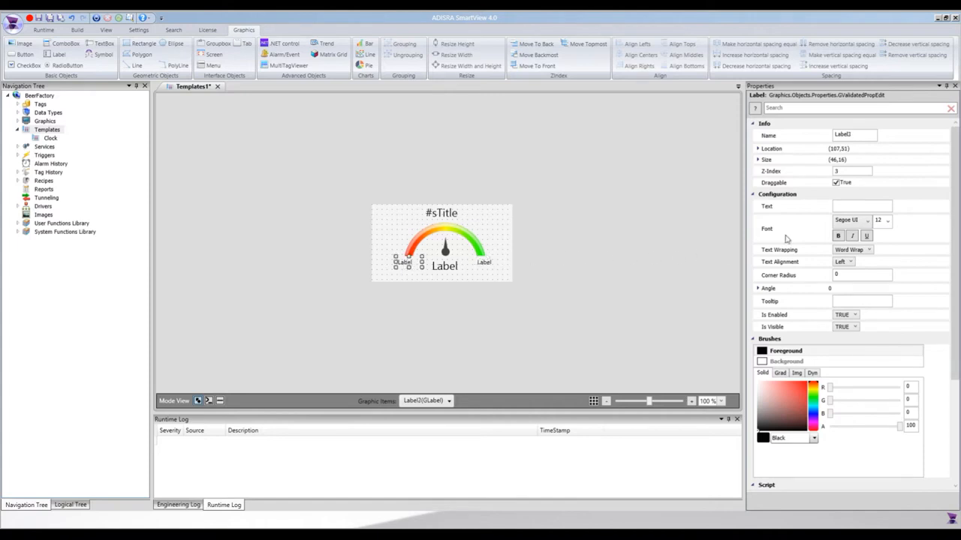
{"action": "left_click", "coordinate": [849, 204]}
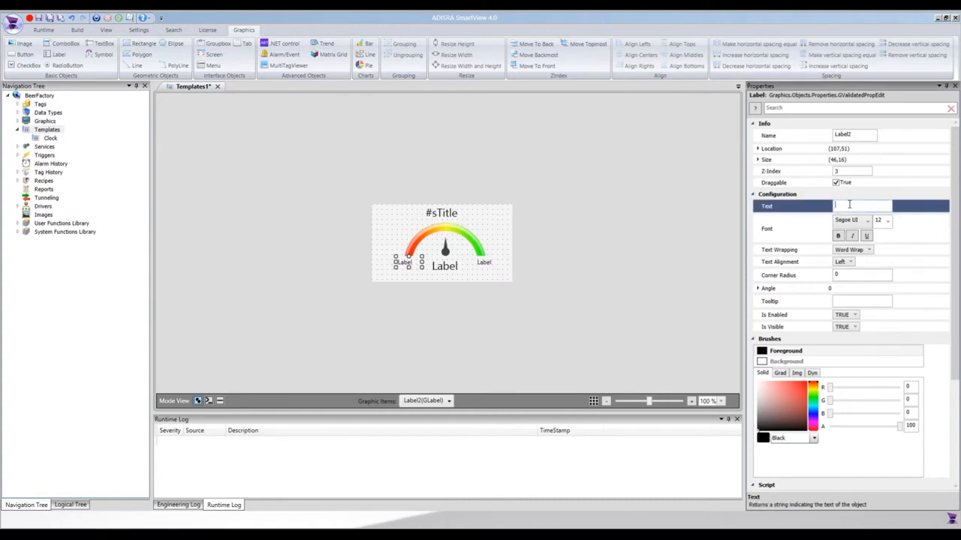
{"action": "type", "text": "#fValue"}
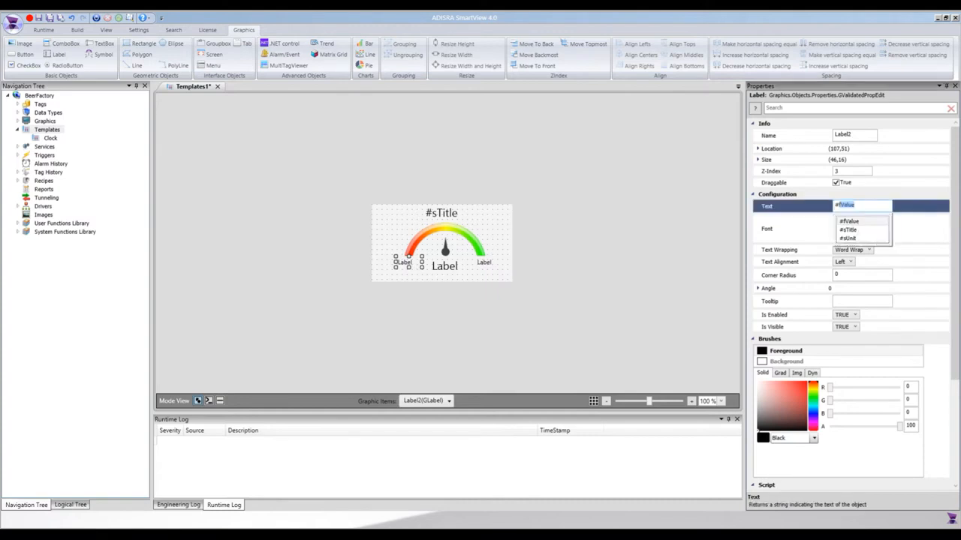
{"action": "key", "text": "Right"}
{"action": "type", "text": "."}
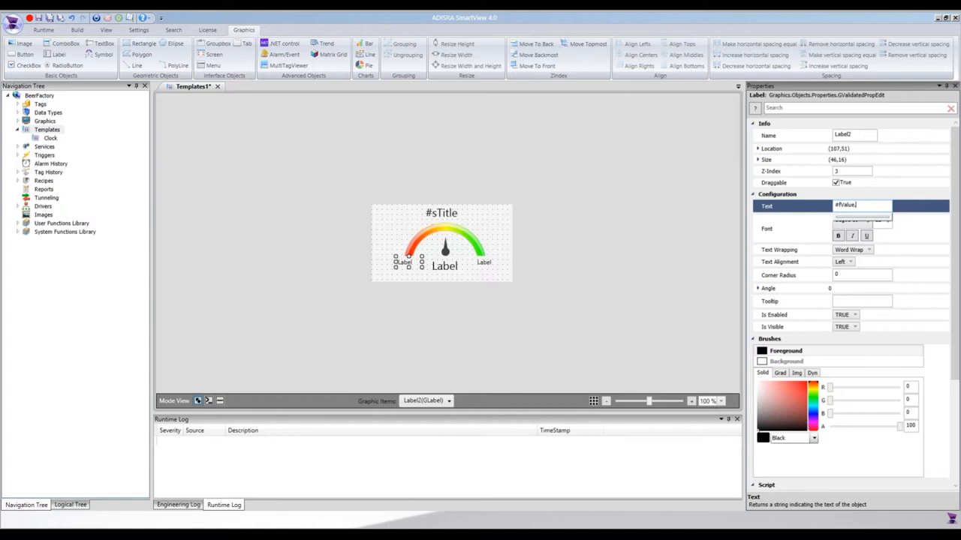
{"action": "type", "text": "MinValue"}
- Set the text of the small label at the arc's green end to #fValue.MaxValue
{"action": "left_click", "coordinate": [484, 264]}
{"action": "left_click", "coordinate": [851, 207]}
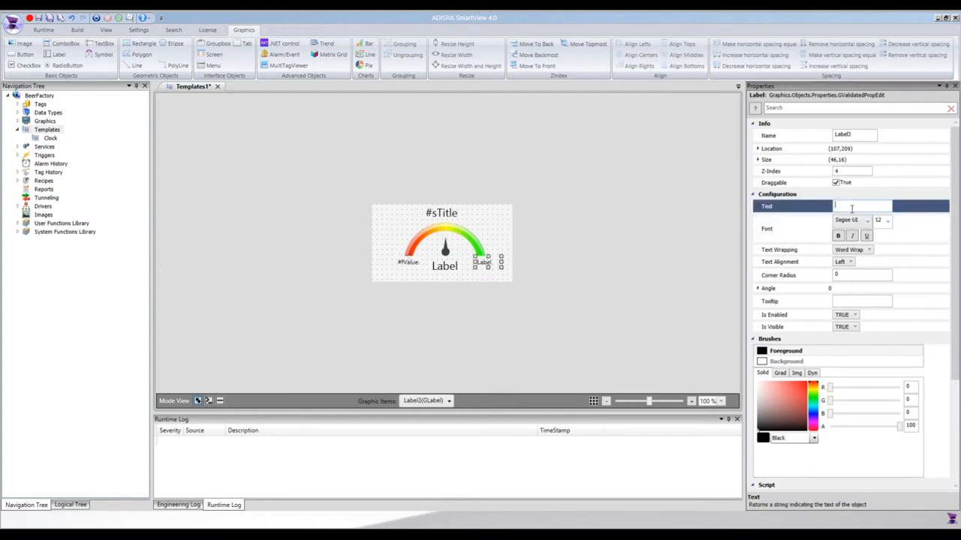
{"action": "type", "text": "#fValue"}
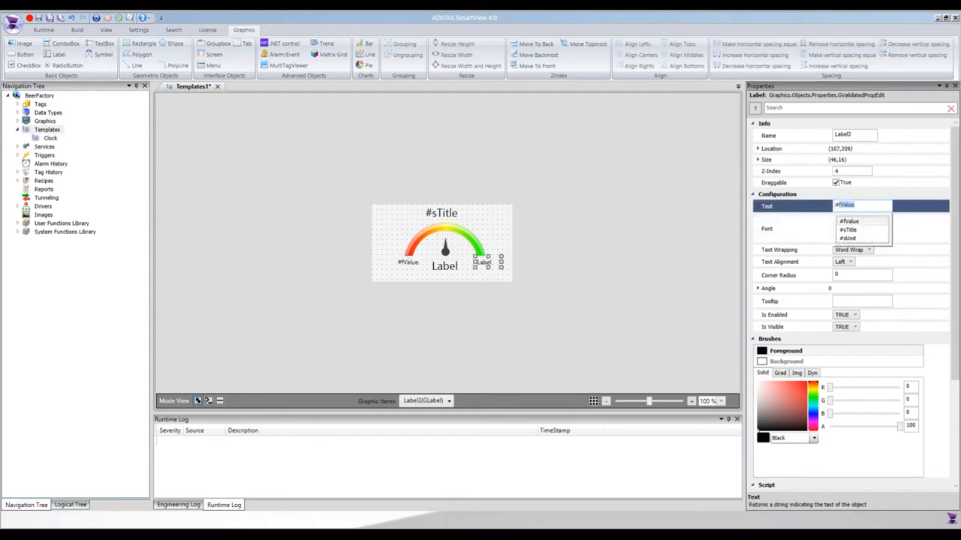
{"action": "key", "text": "Right"}
{"action": "type", "text": ".Ha"}
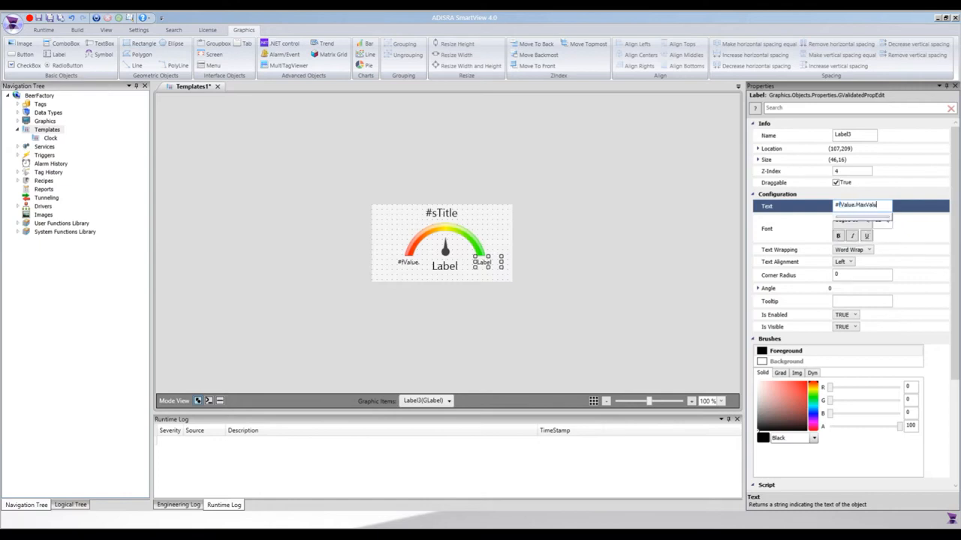
{"action": "left_click", "coordinate": [448, 270]}
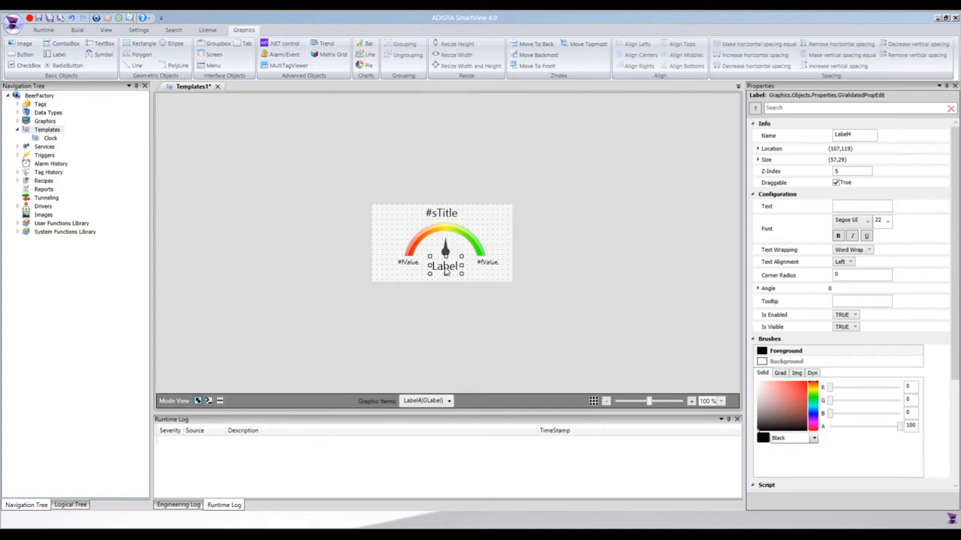
- Open the On Change script of the fValue object tag and paste the prepared code that sets LabelValue.Text and ImageNeedle.Angle
{"action": "left_click", "coordinate": [510, 239]}
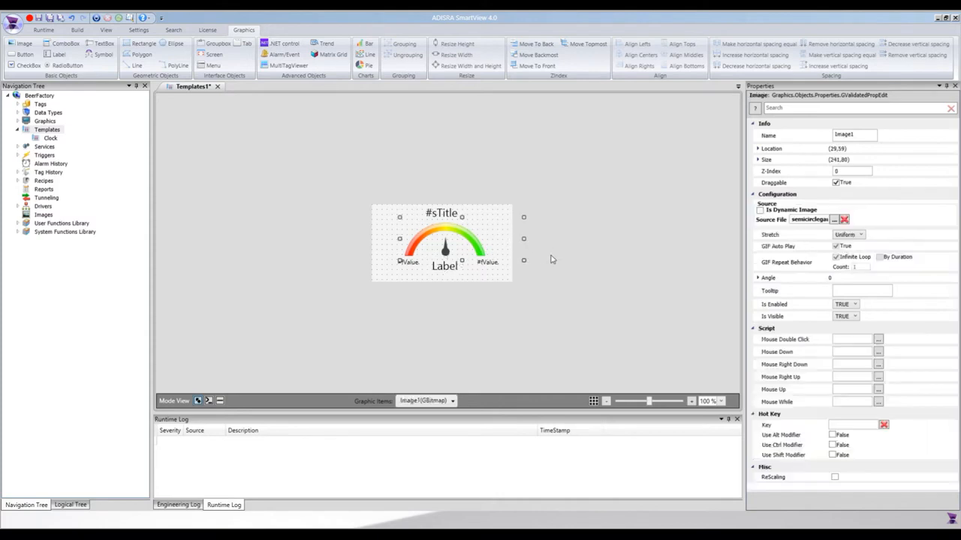
{"action": "left_click", "coordinate": [497, 281]}
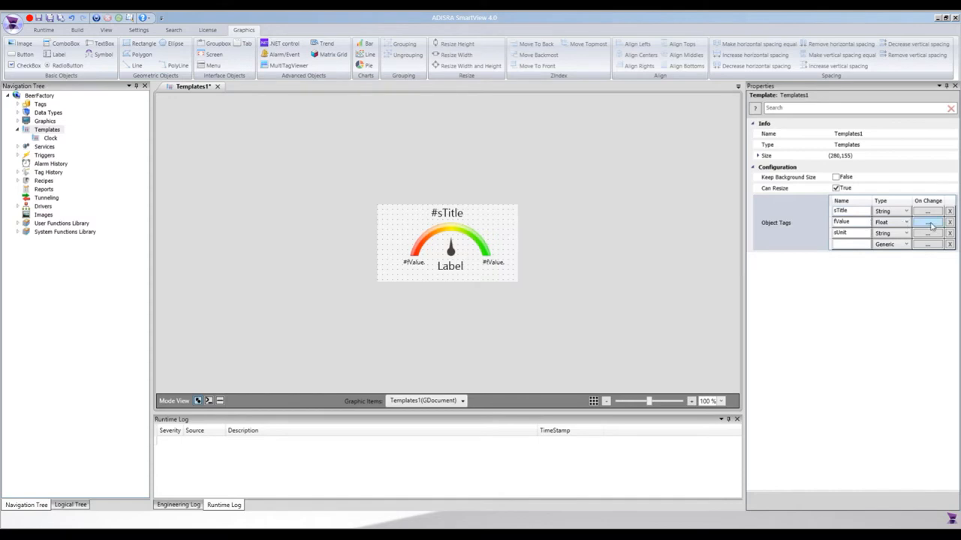
{"action": "left_click", "coordinate": [929, 223]}
{"action": "left_click_drag", "start_coordinate": [469, 180], "coordinate": [626, 150]}
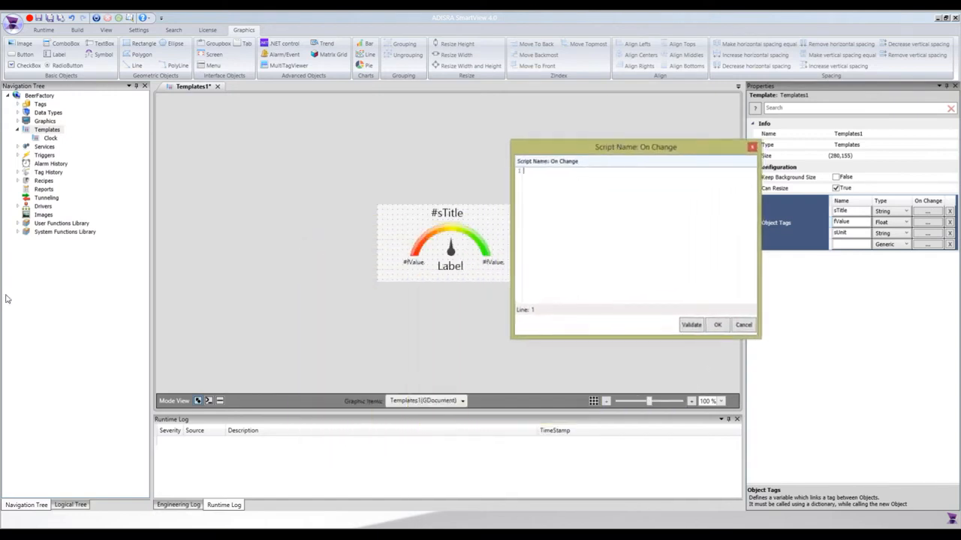
{"action": "key", "text": "alt+Tab"}
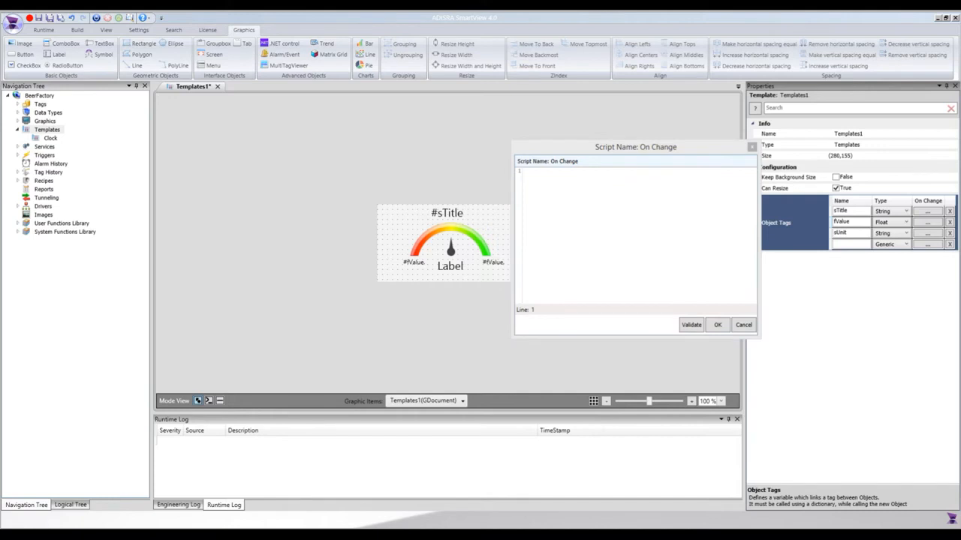
{"action": "left_click", "coordinate": [567, 234]}
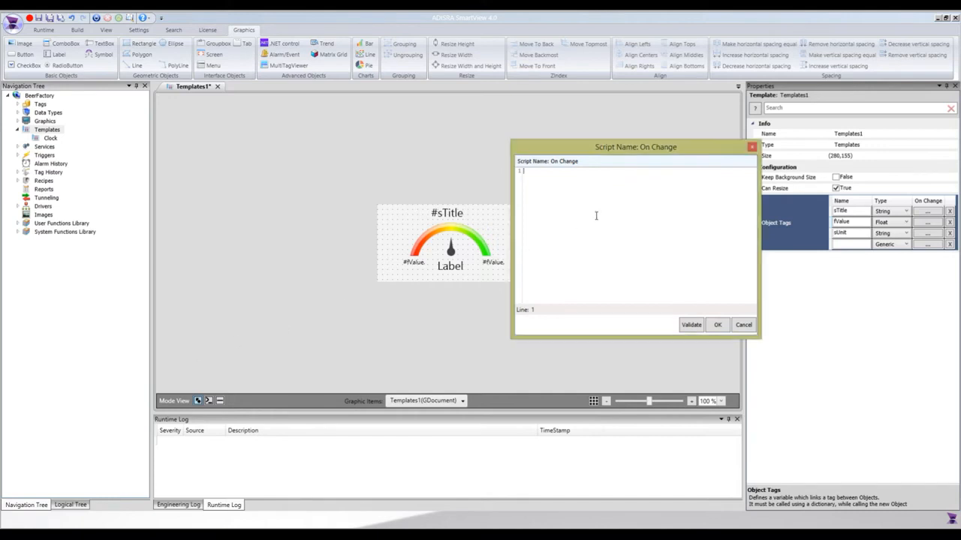
{"action": "type", "text": "double a = (double) #fValue ; string unit = (string) #sUnit ; LabelValue.Text = a.ToString() + \" \" + unit; a = (double) #fValue.MinValue; a = #fValue - a; double b = (double) 100/ (#fValue.MaxValue-#fValue.MinValue); double c = (double) a * b * 1.8; ImageNeedle.Angle = (double) c - 90;"}
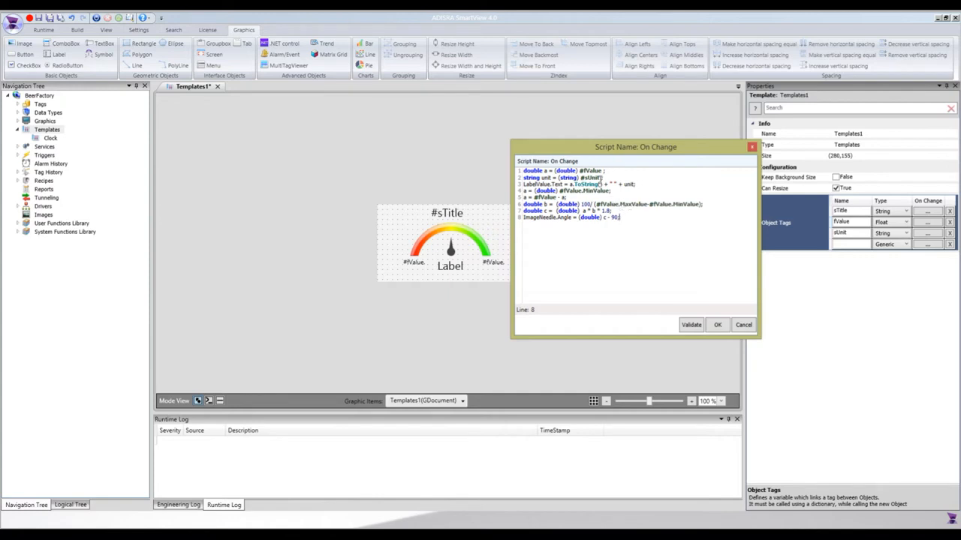
- Examine how the script reads #fValue and #sUnit, fills the label text and calculates the needle angle
{"action": "left_click_drag", "start_coordinate": [603, 171], "coordinate": [582, 172]}
{"action": "double_click", "coordinate": [545, 171]}
{"action": "double_click", "coordinate": [547, 178]}
{"action": "double_click", "coordinate": [567, 178]}
{"action": "left_click_drag", "start_coordinate": [550, 184], "coordinate": [523, 184]}
{"action": "left_click_drag", "start_coordinate": [556, 218], "coordinate": [519, 219]}
{"action": "double_click", "coordinate": [563, 218]}
{"action": "left_click_drag", "start_coordinate": [617, 217], "coordinate": [519, 204]}
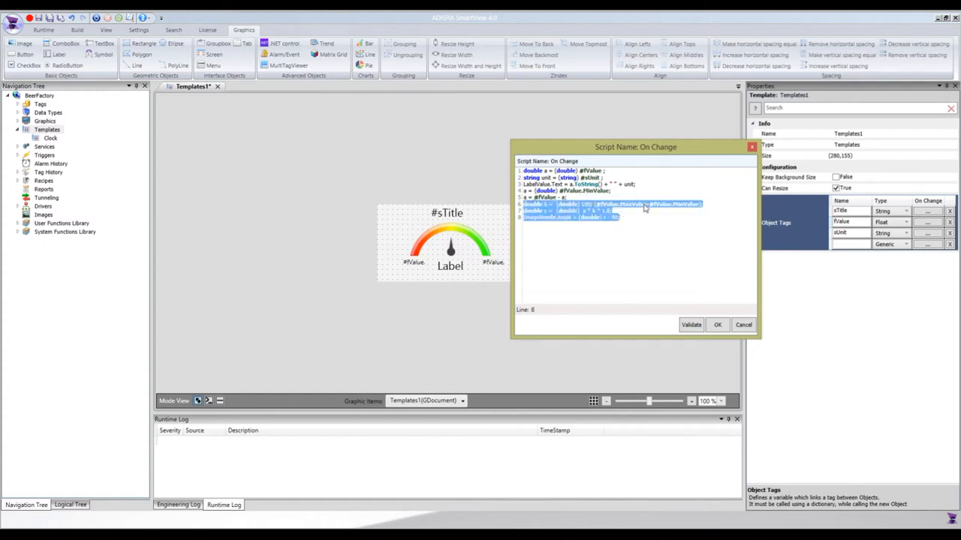
{"action": "left_click", "coordinate": [596, 218]}
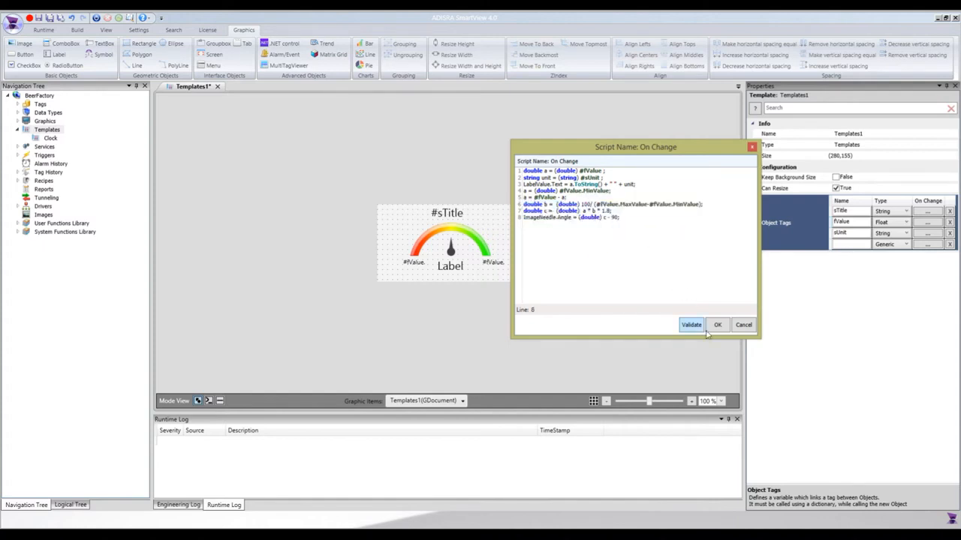
- Copy the name LabelValue from the script, accept the script, and give that name to the label beneath the needle
{"action": "double_click", "coordinate": [541, 217]}
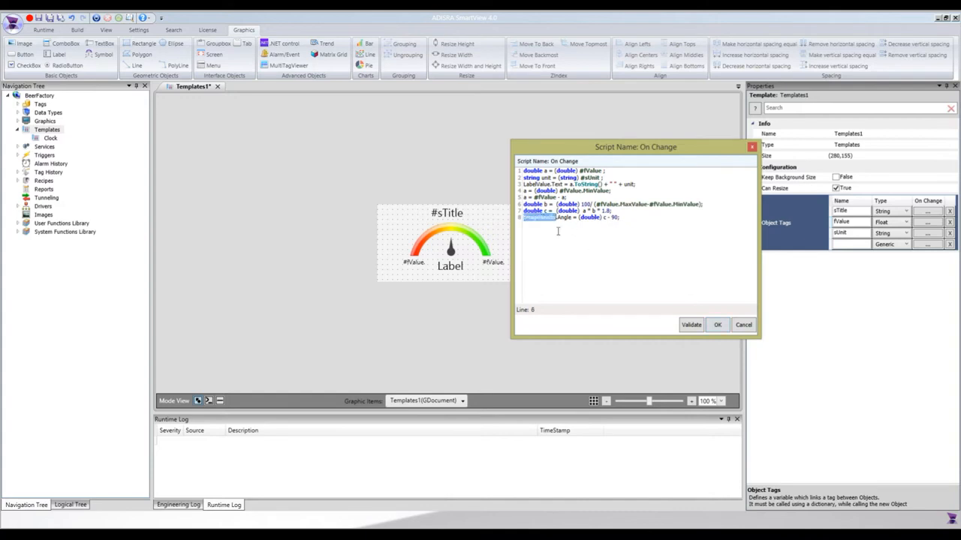
{"action": "double_click", "coordinate": [539, 184]}
{"action": "key", "text": "ctrl+c"}
{"action": "left_click", "coordinate": [717, 325]}
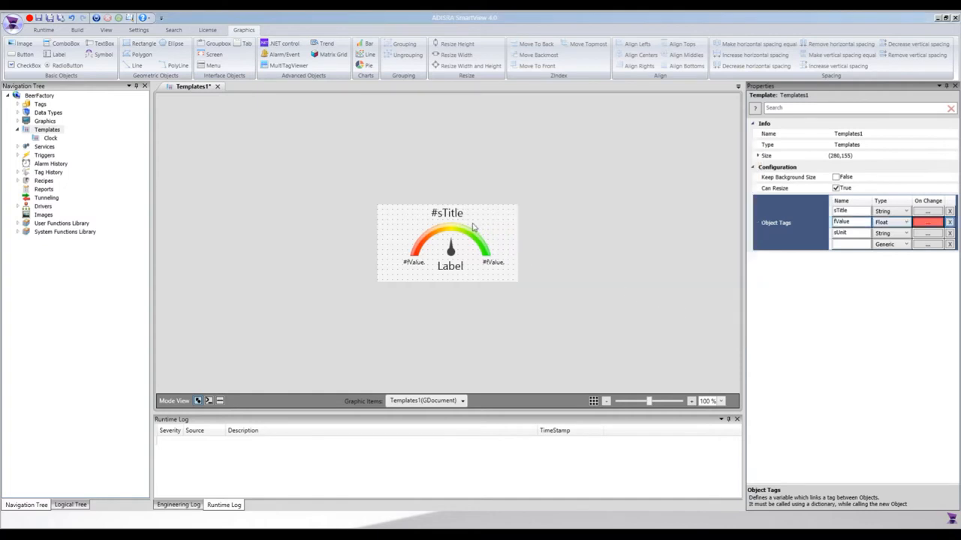
{"action": "left_click", "coordinate": [450, 269]}
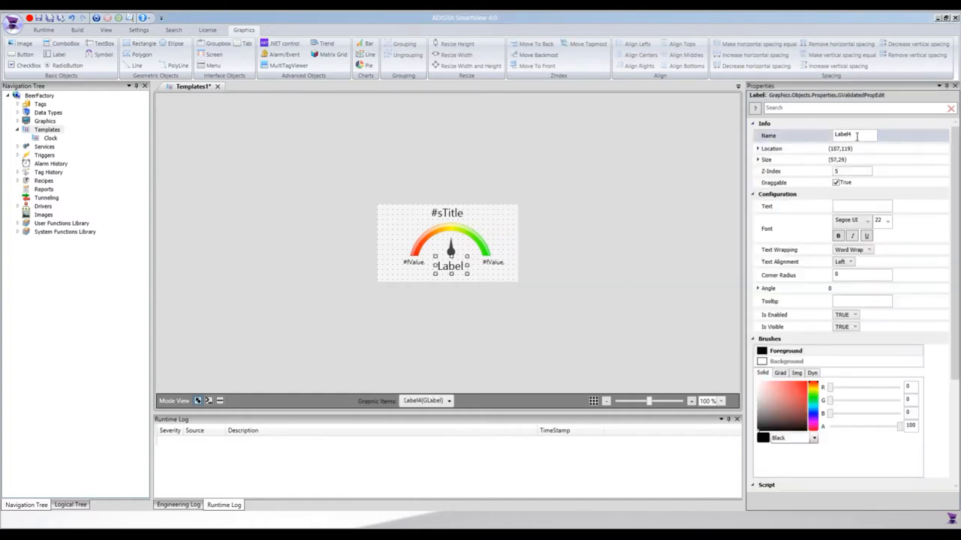
{"action": "double_click", "coordinate": [856, 137]}
{"action": "key", "text": "ctrl+v"}
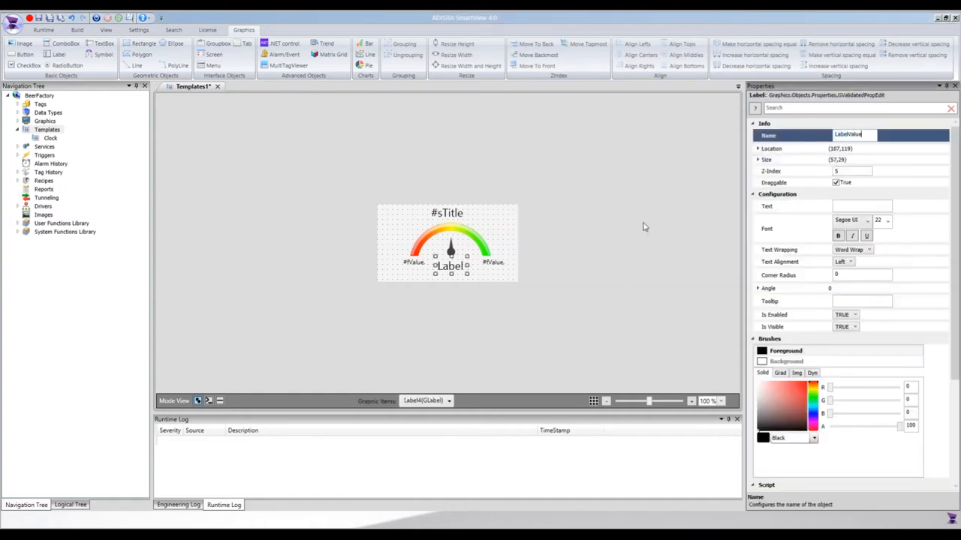
- Rename the needle image as ImageNeedle
{"action": "left_click", "coordinate": [453, 251]}
{"action": "double_click", "coordinate": [847, 136]}
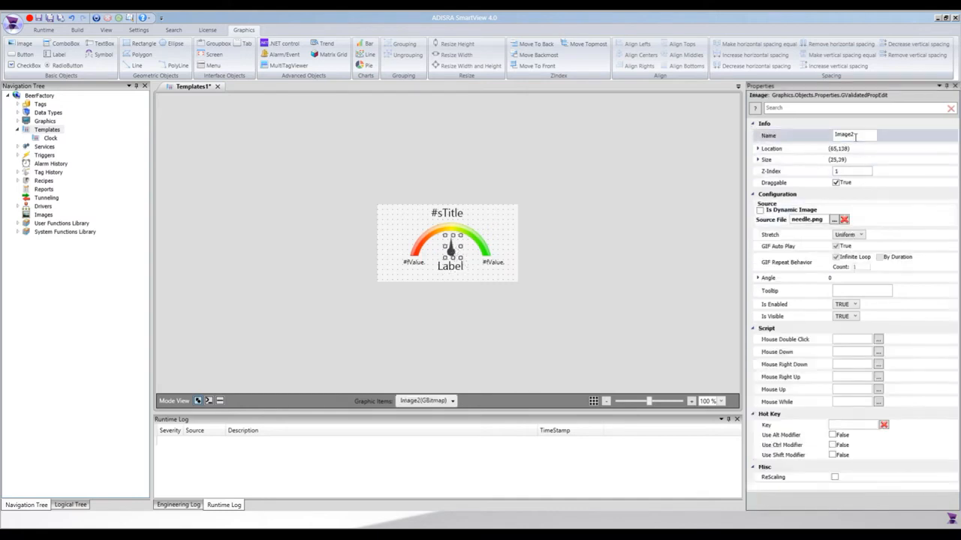
{"action": "key", "text": "End"}
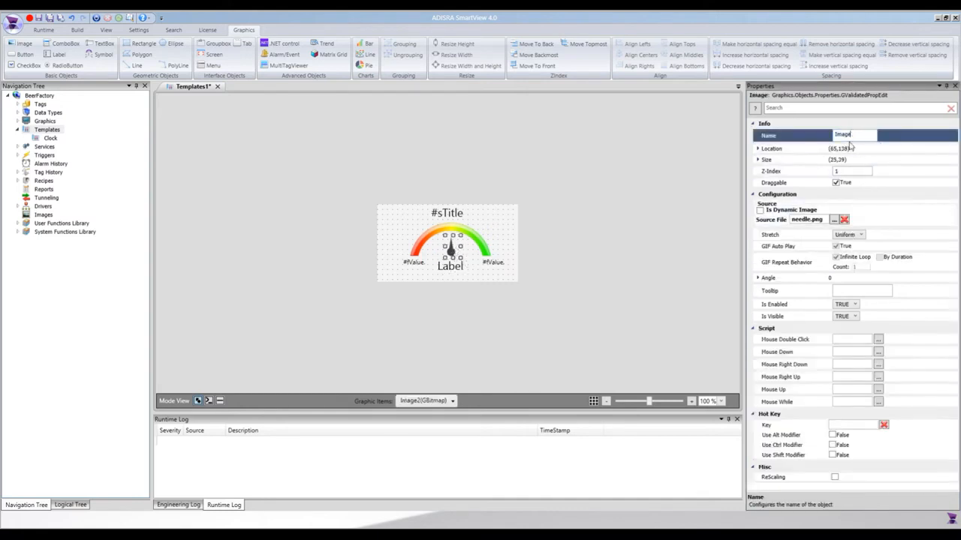
{"action": "type", "text": "Need"}
{"action": "left_click", "coordinate": [636, 205]}
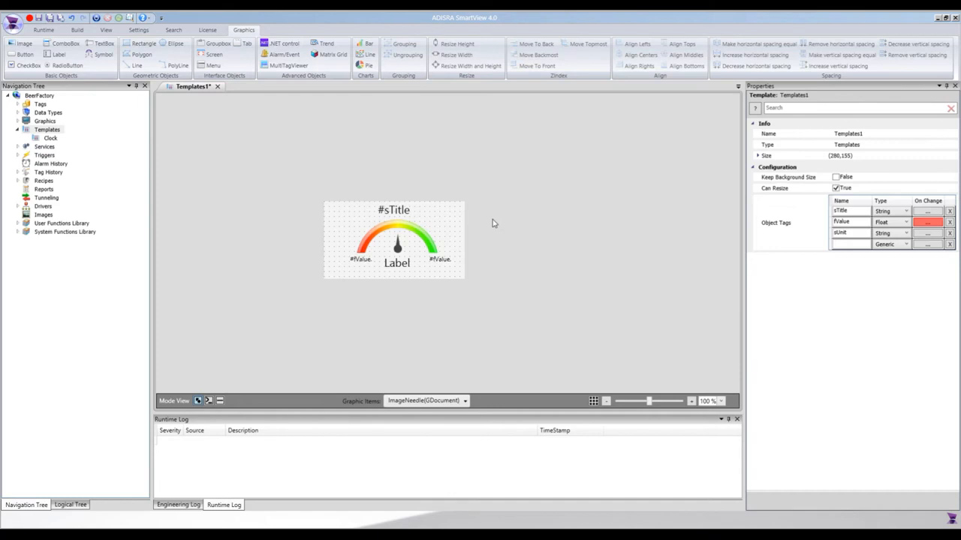
- Save the template as SemiCircularGauge in the project's Templates folder and close it
{"action": "key", "text": "ctrl+s"}
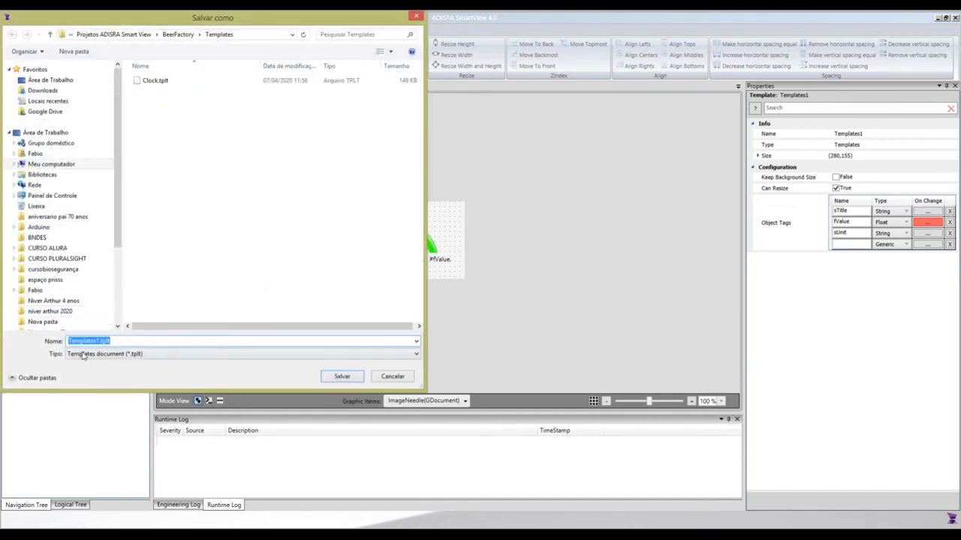
{"action": "left_click", "coordinate": [97, 342]}
{"action": "double_click", "coordinate": [100, 340]}
{"action": "type", "text": "SemiCircularGauge"}
{"action": "left_click", "coordinate": [324, 376]}
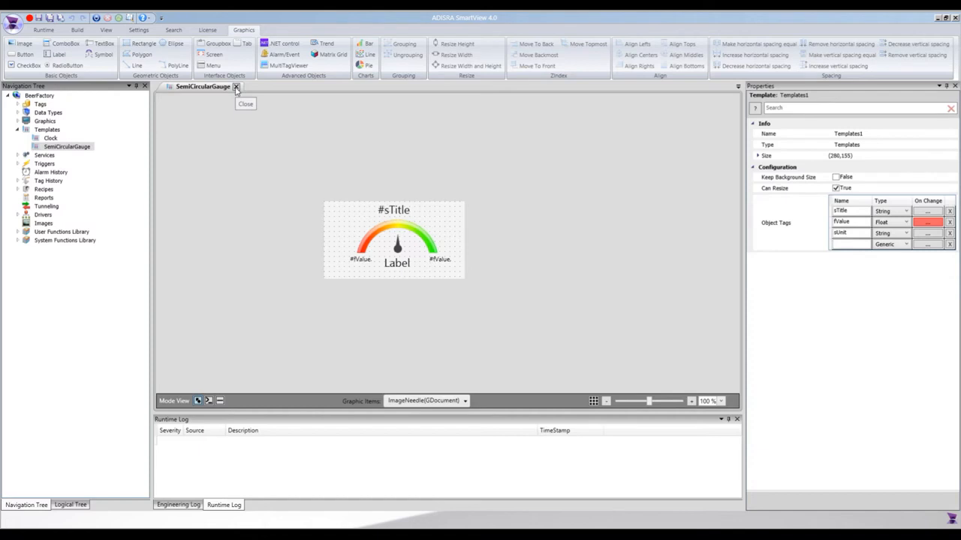
{"action": "left_click", "coordinate": [236, 87]}
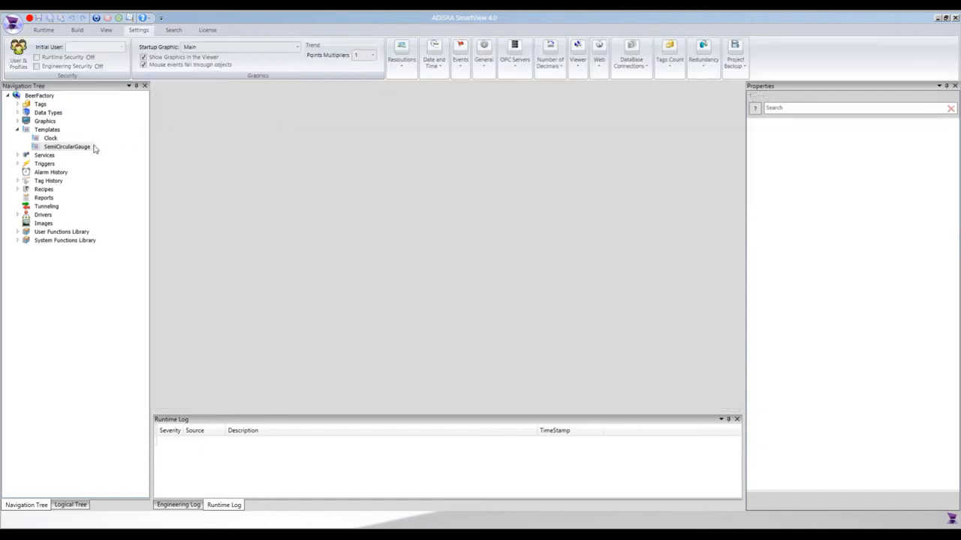
- Review the Clock and SemiCircularGauge templates and close both
{"action": "double_click", "coordinate": [48, 138]}
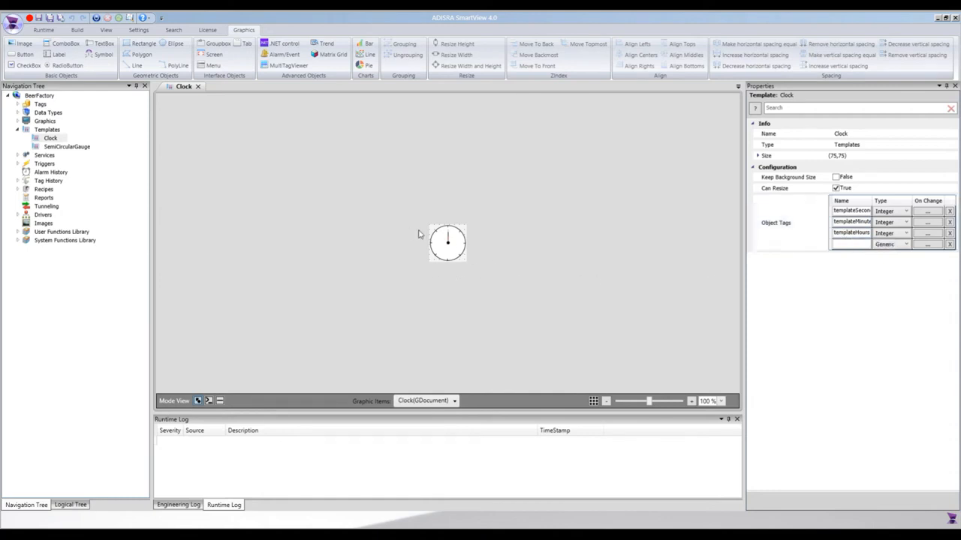
{"action": "double_click", "coordinate": [68, 147]}
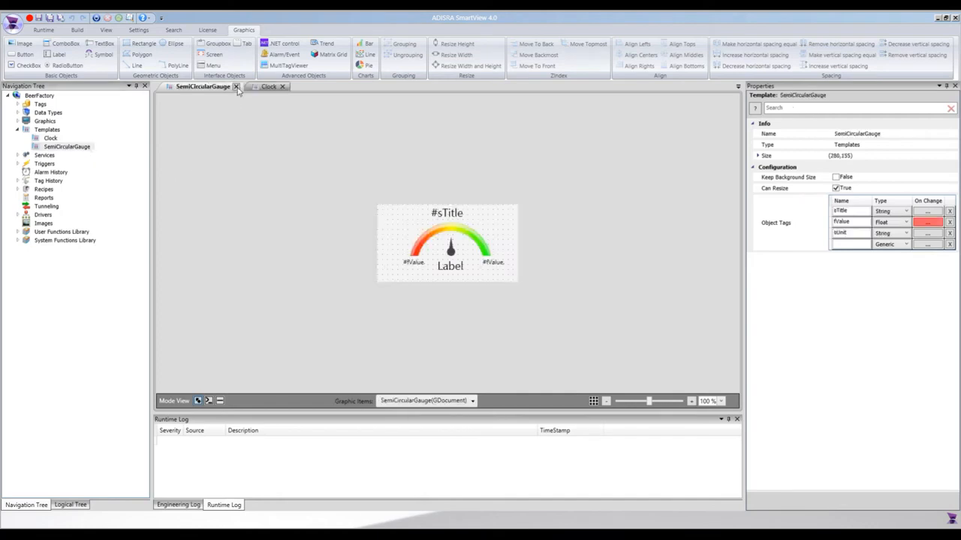
{"action": "left_click", "coordinate": [236, 88]}
{"action": "left_click", "coordinate": [200, 88]}
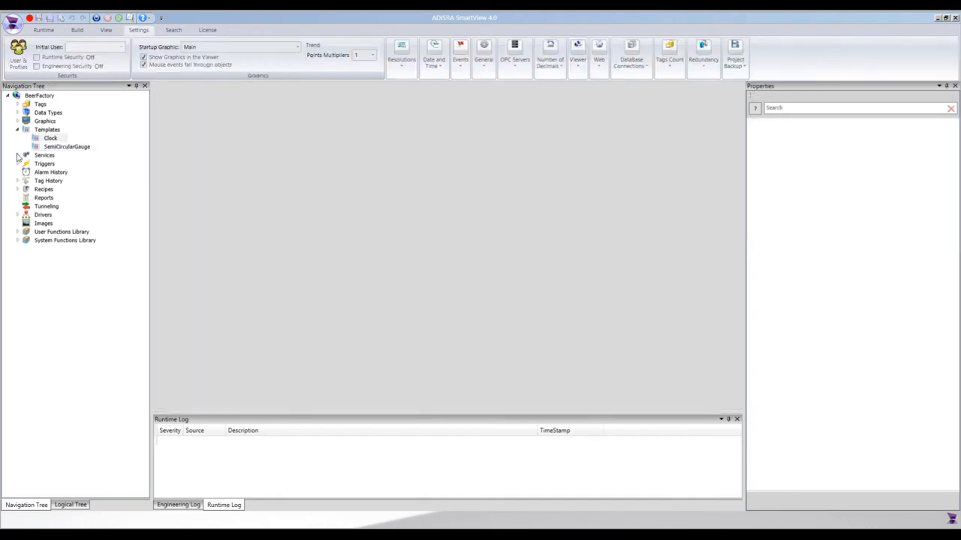
- Open the Process graphic from the project's Graphics folder and look over the brewing process layout
{"action": "left_click", "coordinate": [18, 130]}
{"action": "left_click", "coordinate": [17, 121]}
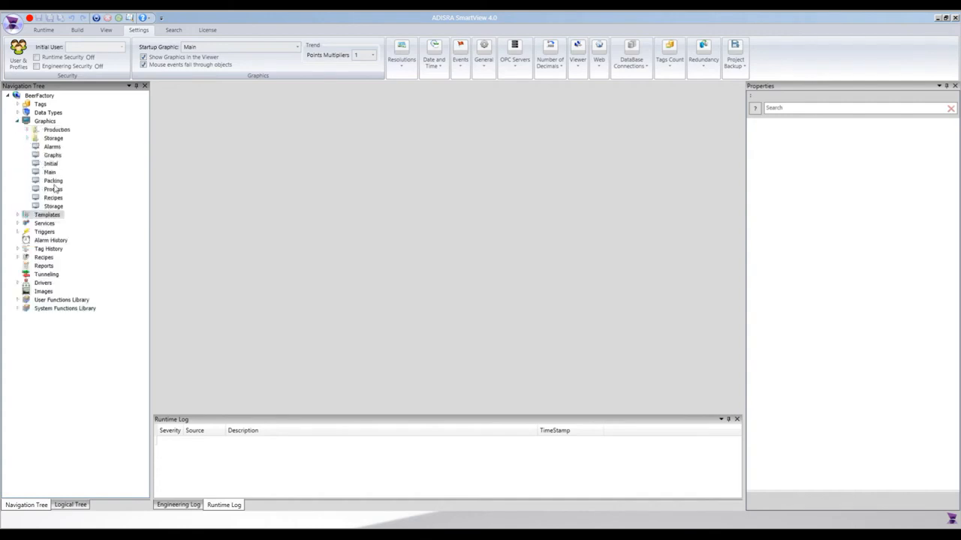
{"action": "double_click", "coordinate": [53, 191]}
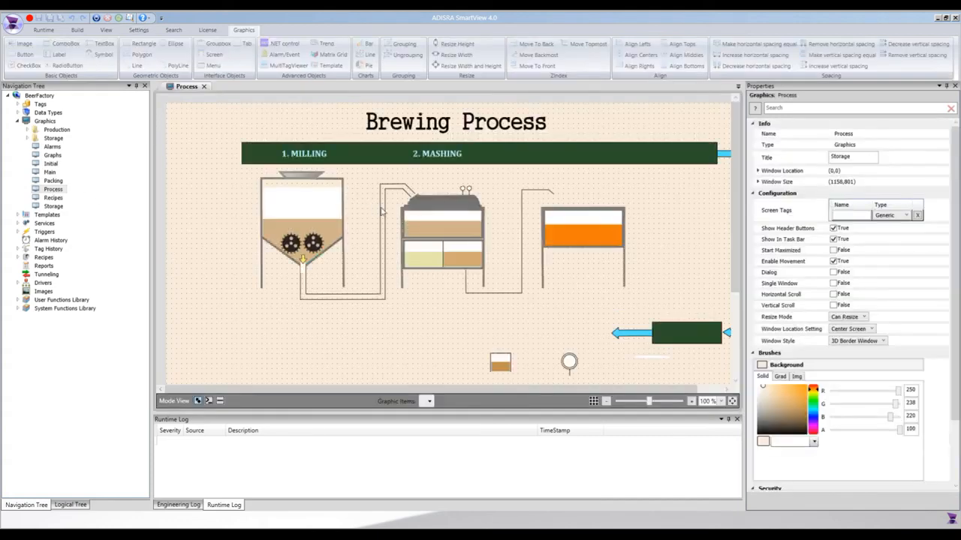
{"action": "scroll", "coordinate": [637, 213], "scroll_direction": "down", "scroll_amount": 4}
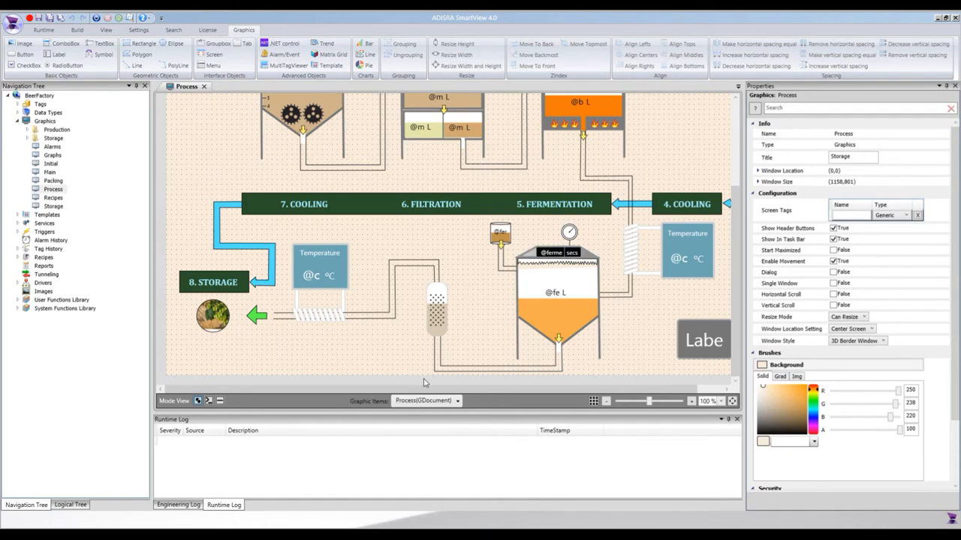
{"action": "scroll", "coordinate": [475, 319], "scroll_direction": "up", "scroll_amount": 4}
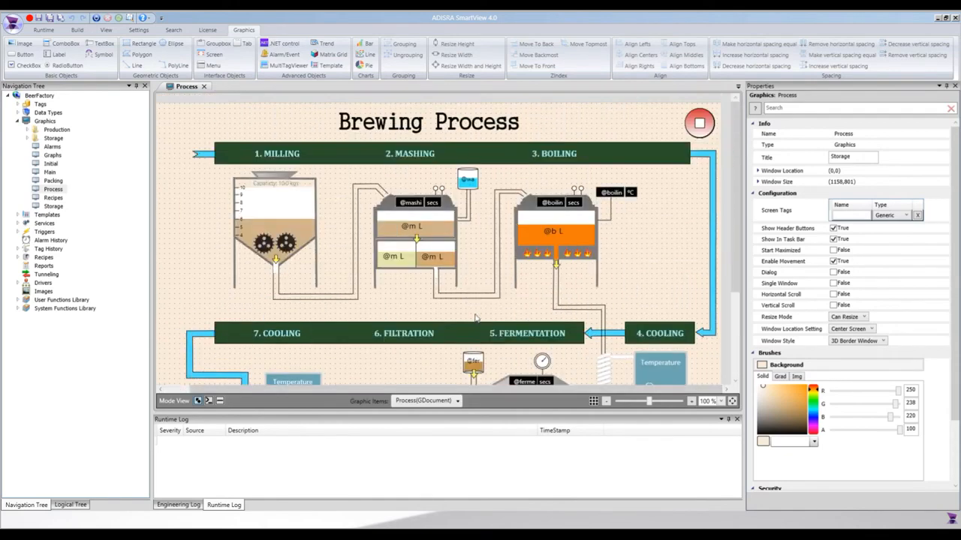
{"action": "mouse_move", "coordinate": [388, 390]}
{"action": "left_mouse_down"}
{"action": "mouse_move", "coordinate": [328, 388]}
{"action": "mouse_move", "coordinate": [378, 386]}
{"action": "left_mouse_up"}
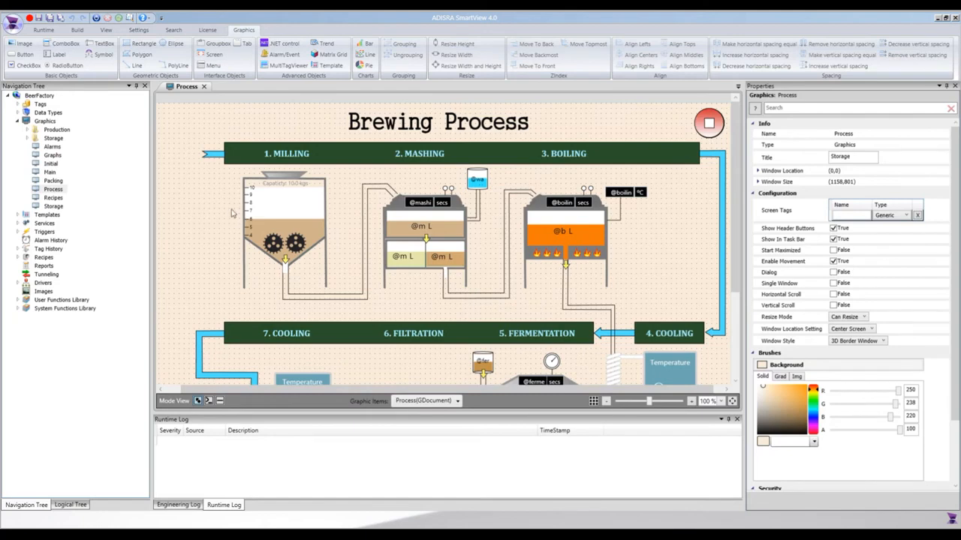
- Create a new graphics document and set its window size to 600 wide by 700 high
{"action": "right_click", "coordinate": [49, 124]}
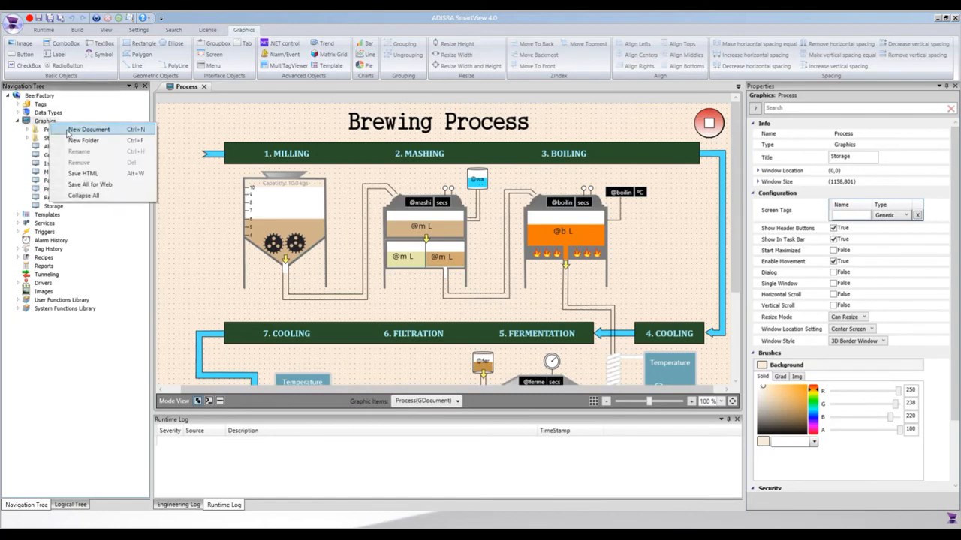
{"action": "left_click", "coordinate": [72, 133]}
{"action": "double_click", "coordinate": [802, 183]}
{"action": "left_click", "coordinate": [856, 194]}
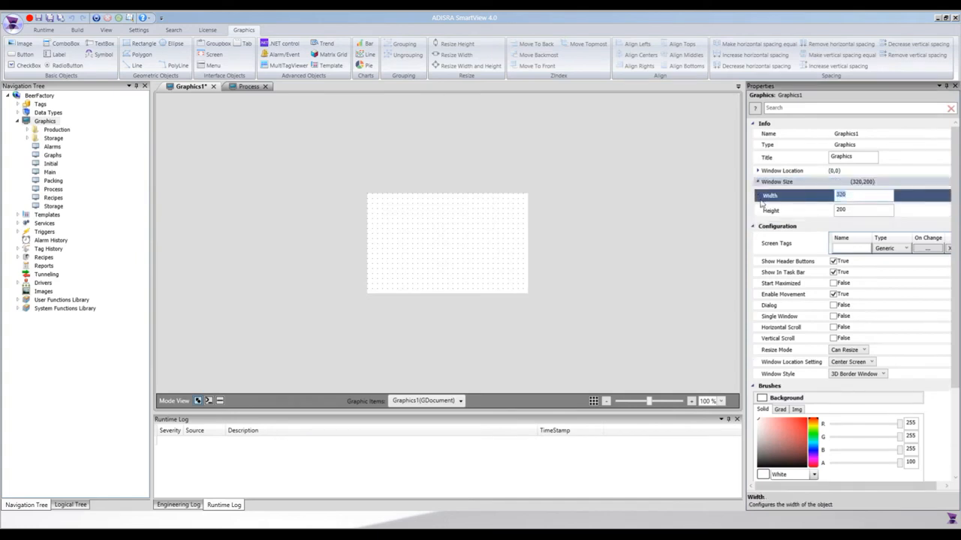
{"action": "type", "text": "600"}
{"action": "left_click", "coordinate": [816, 213]}
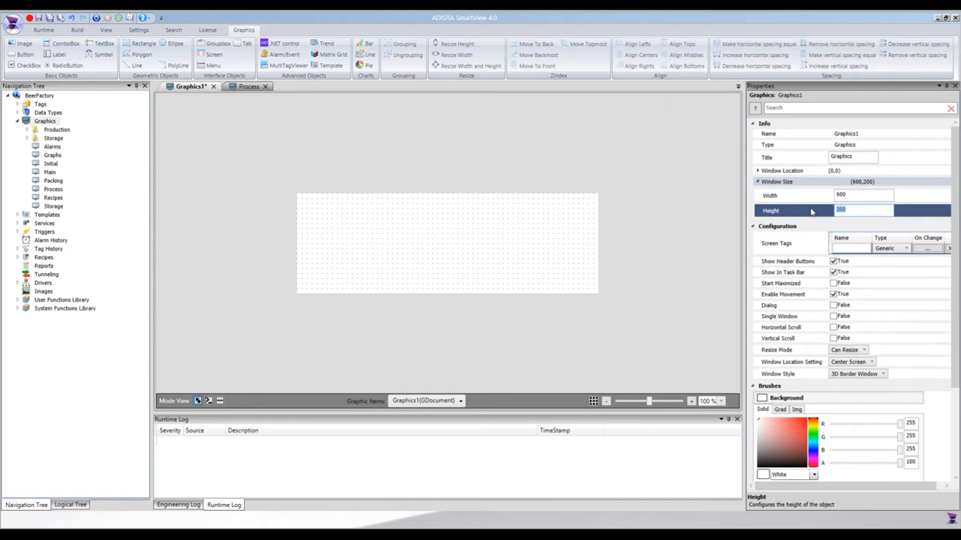
{"action": "key", "text": "Return"}
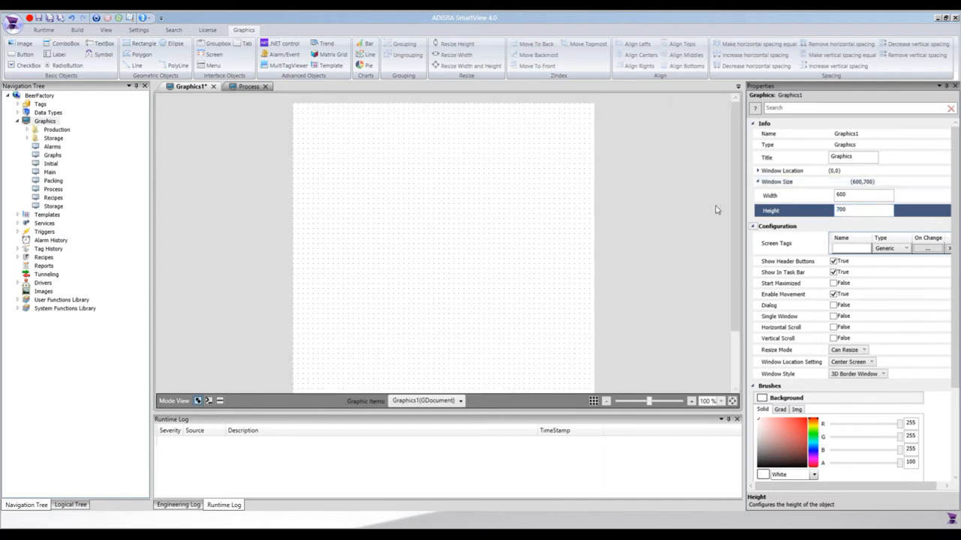
- Insert a SemiCircularGauge template instance, about 293 by 135, centred in the upper part of the new graphic
{"action": "left_click", "coordinate": [328, 67]}
{"action": "left_click", "coordinate": [497, 224]}
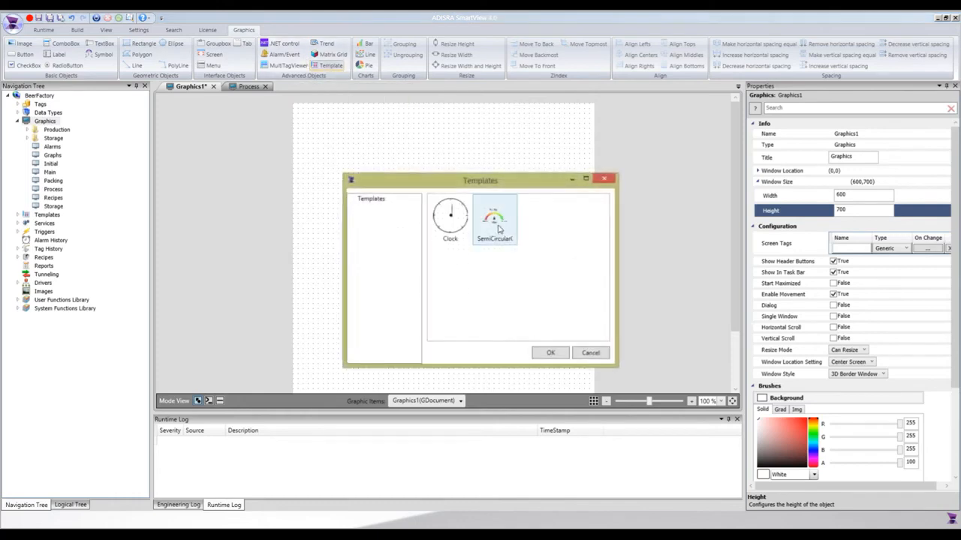
{"action": "left_click", "coordinate": [547, 353]}
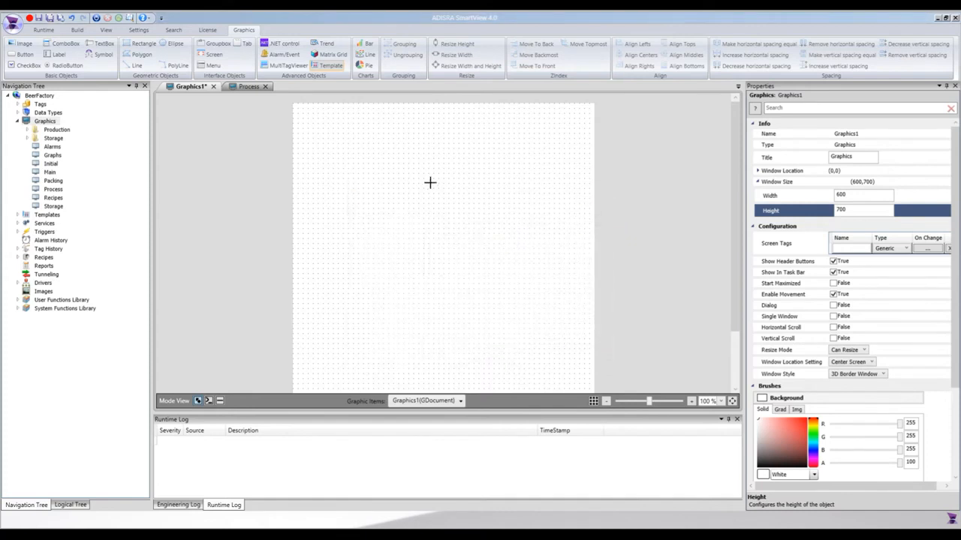
{"action": "left_click", "coordinate": [411, 162]}
{"action": "left_click_drag", "start_coordinate": [477, 197], "coordinate": [432, 178]}
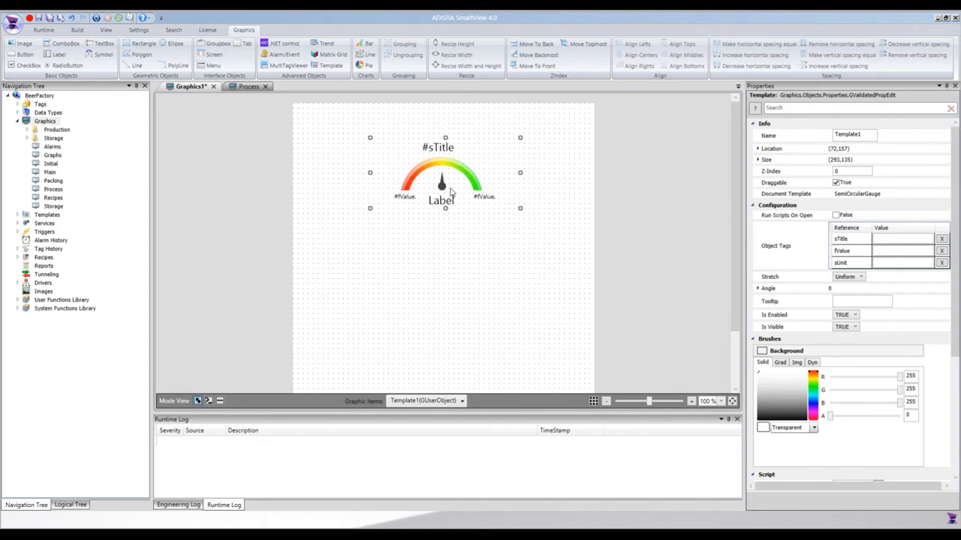
- Insert a second SemiCircularGauge template instance, about 293 by 135, directly below the first gauge
{"action": "left_click", "coordinate": [328, 66]}
{"action": "left_click", "coordinate": [494, 219]}
{"action": "left_click", "coordinate": [547, 358]}
{"action": "left_click", "coordinate": [446, 308]}
{"action": "left_click_drag", "start_coordinate": [485, 331], "coordinate": [412, 271]}
{"action": "left_click", "coordinate": [482, 208]}
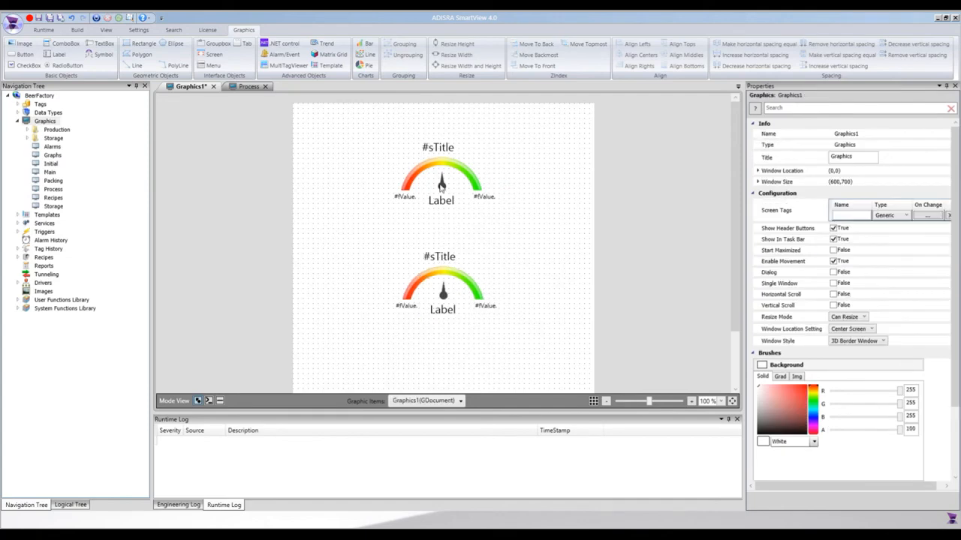
- Set the upper gauge's sTitle object tag to Boiling Temperature
{"action": "left_click", "coordinate": [441, 185]}
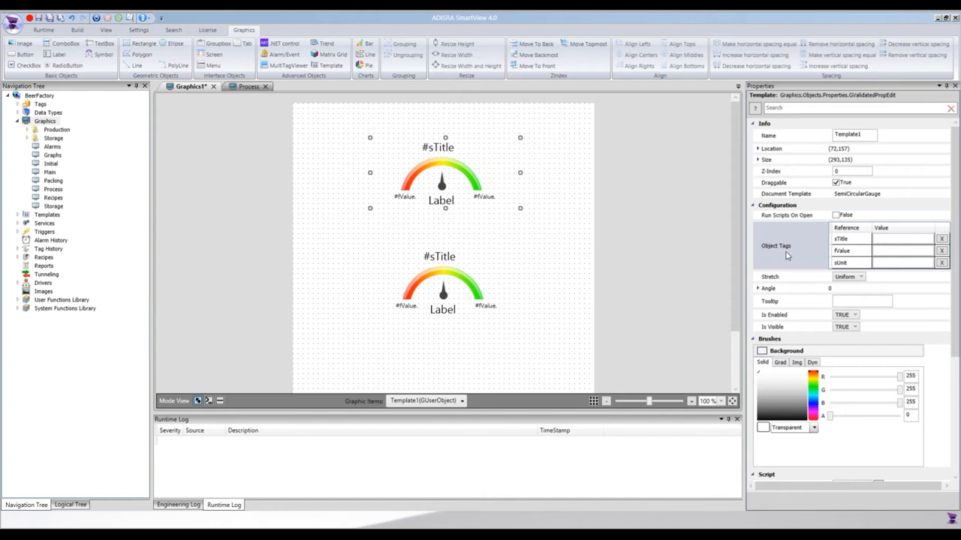
{"action": "left_click", "coordinate": [889, 239]}
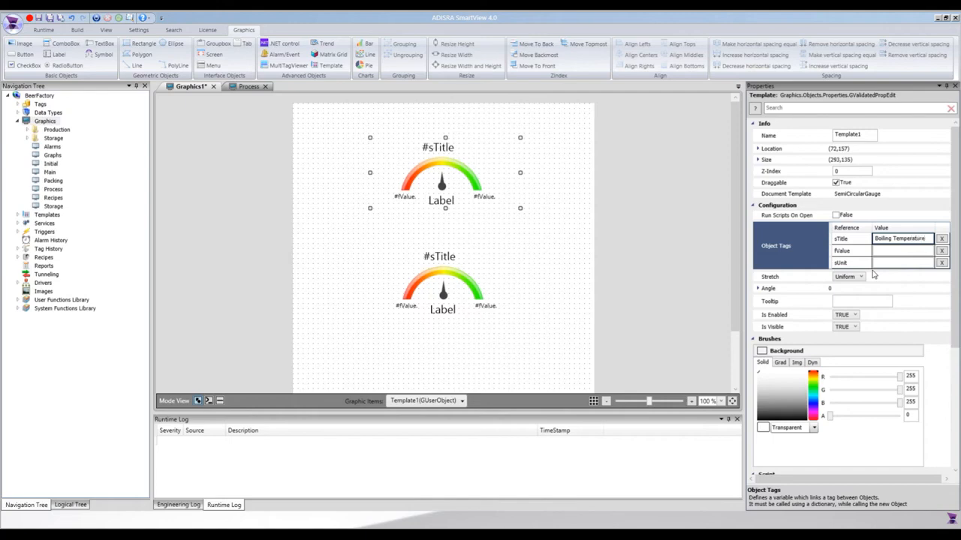
{"action": "key", "text": "Return"}
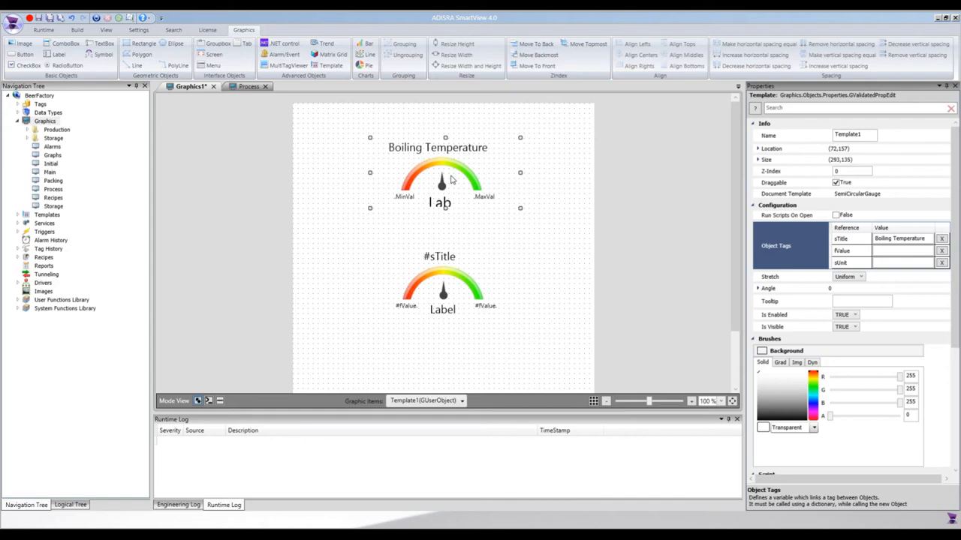
{"action": "left_click", "coordinate": [894, 252]}
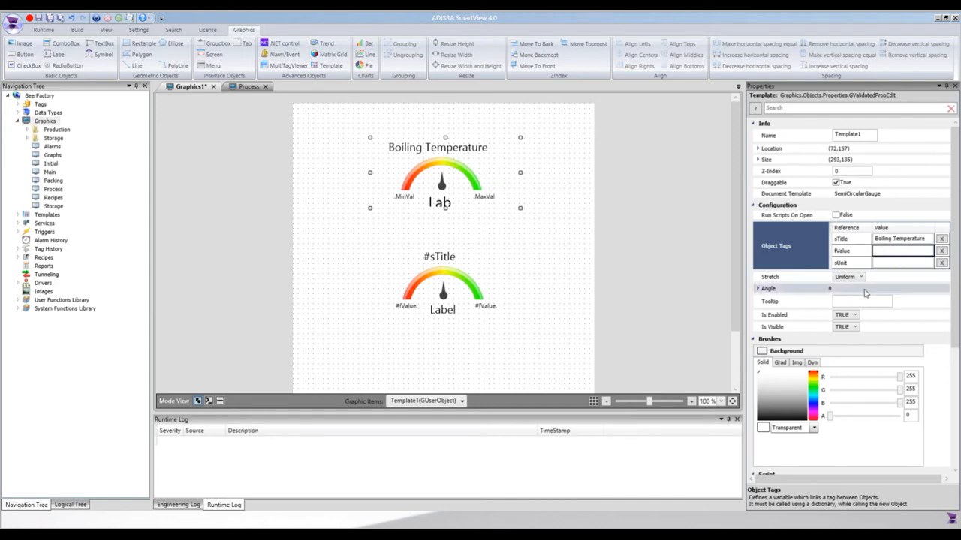
{"action": "type", "text": "@"}
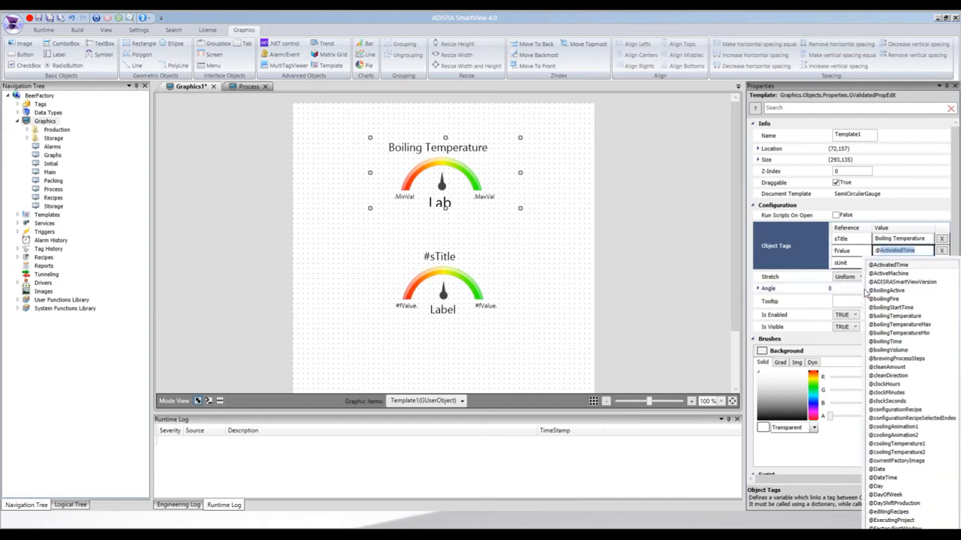
{"action": "type", "text": "boiling"}
{"action": "key", "text": "Down"}
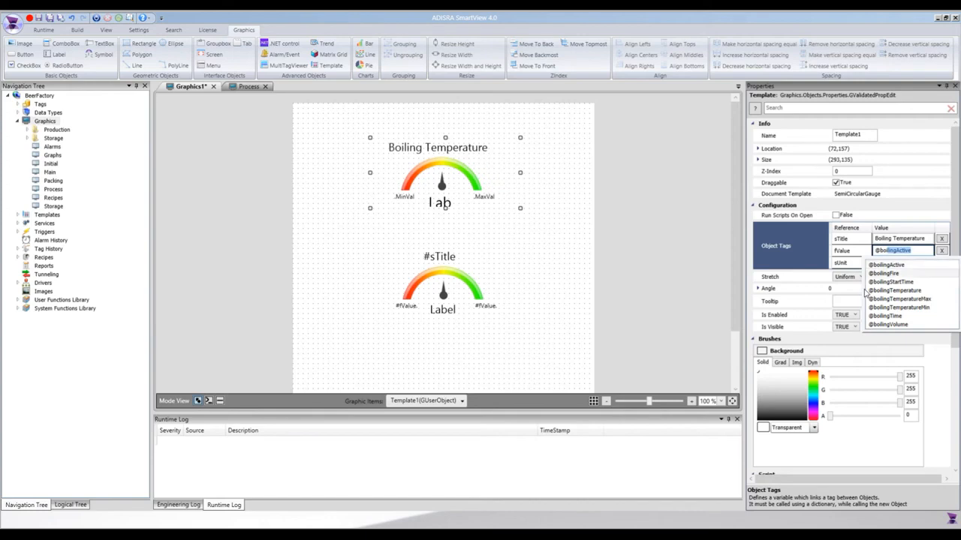
{"action": "key", "text": "Down"}
{"action": "key", "text": "Down"}
{"action": "key", "text": "Down"}
{"action": "key", "text": "Down"}
{"action": "key", "text": "Down"}
{"action": "key", "text": "Up"}
{"action": "key", "text": "Up"}
{"action": "key", "text": "Up"}
{"action": "key", "text": "Return"}
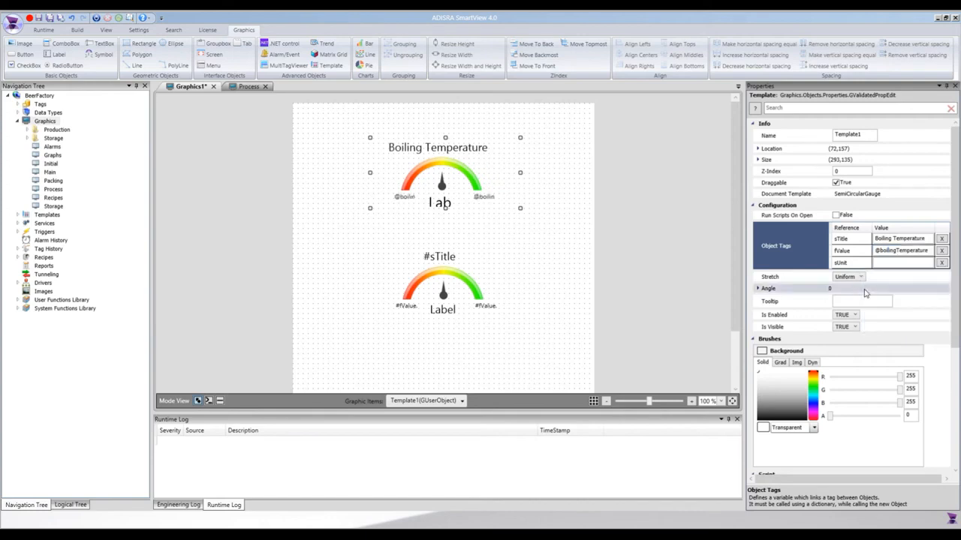
{"action": "left_click", "coordinate": [895, 262]}
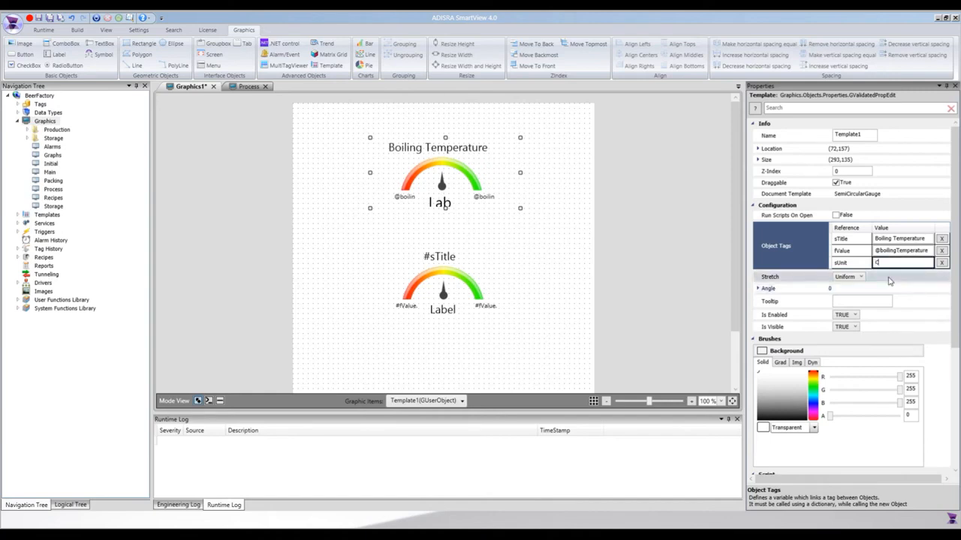
- Set the lower gauge's sTitle object tag to Boiling Volume
{"action": "left_click", "coordinate": [449, 280]}
{"action": "left_click", "coordinate": [904, 240]}
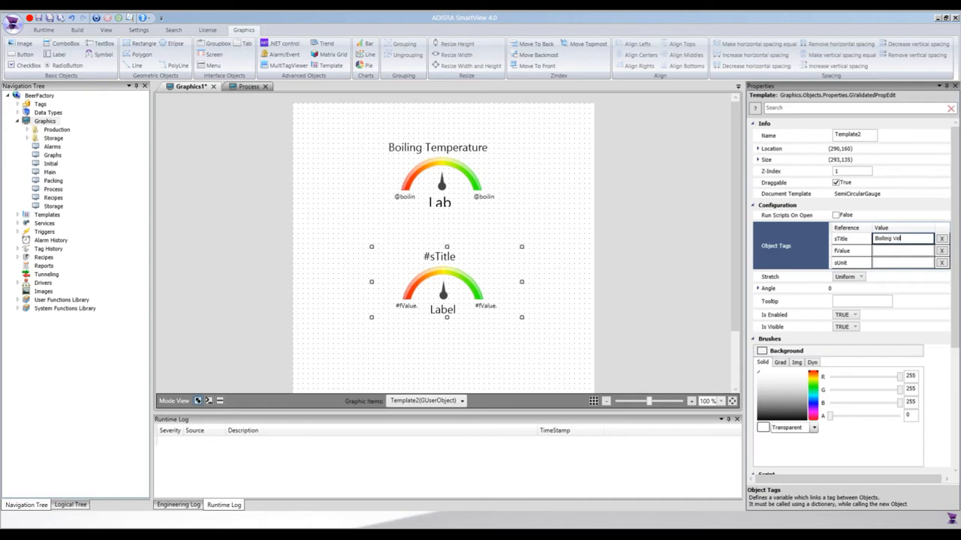
{"action": "key", "text": "Return"}
{"action": "left_click", "coordinate": [882, 252]}
{"action": "type", "text": "@"}
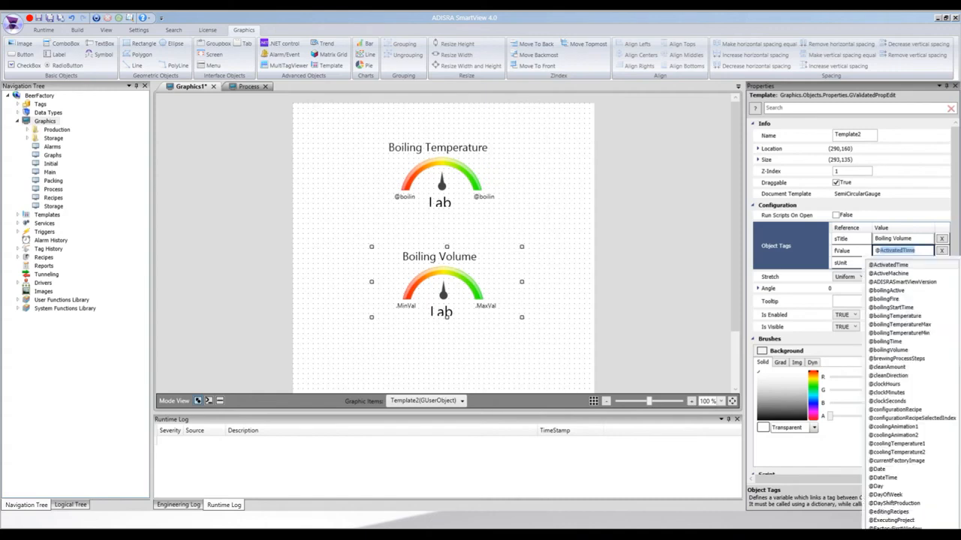
{"action": "type", "text": "boilingVolume"}
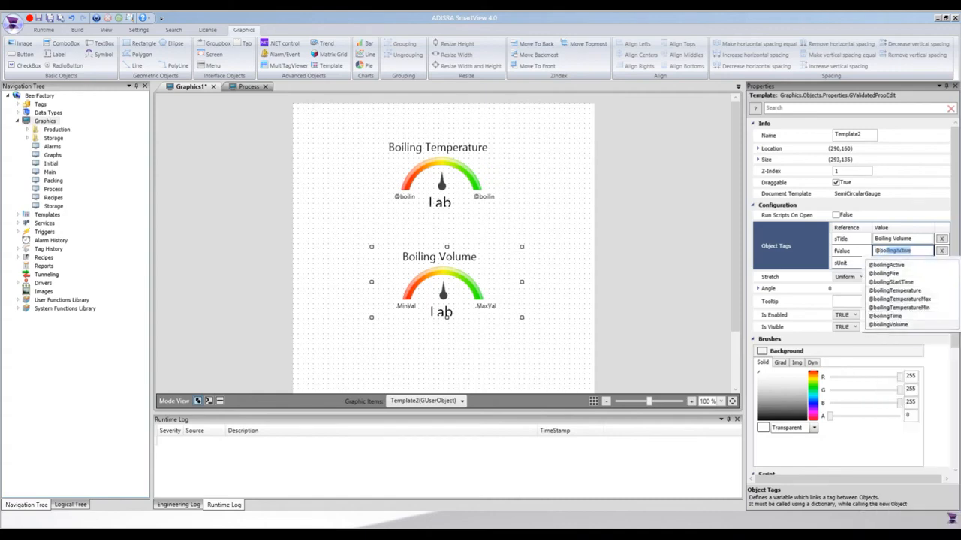
{"action": "left_click", "coordinate": [889, 324]}
{"action": "left_click", "coordinate": [886, 263]}
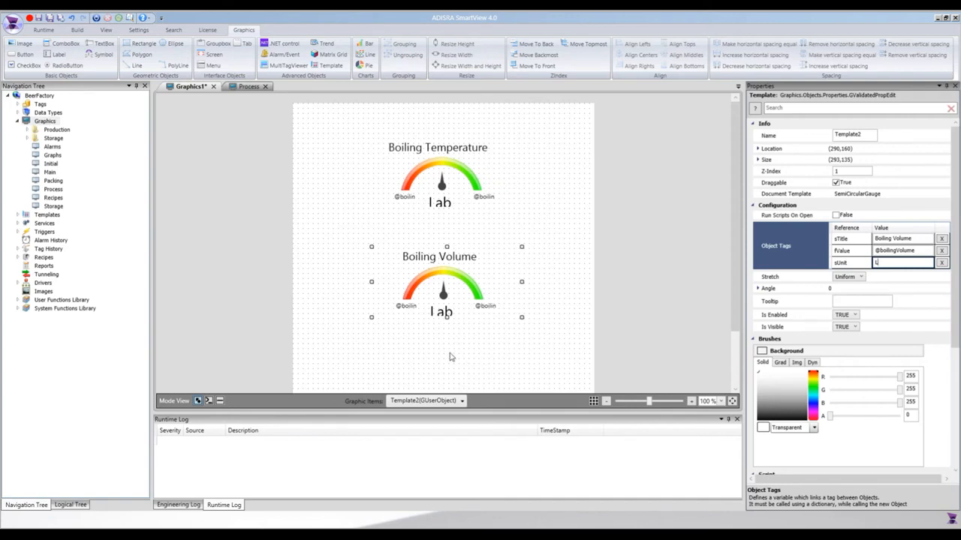
{"action": "left_click", "coordinate": [528, 279]}
{"action": "left_click", "coordinate": [468, 189]}
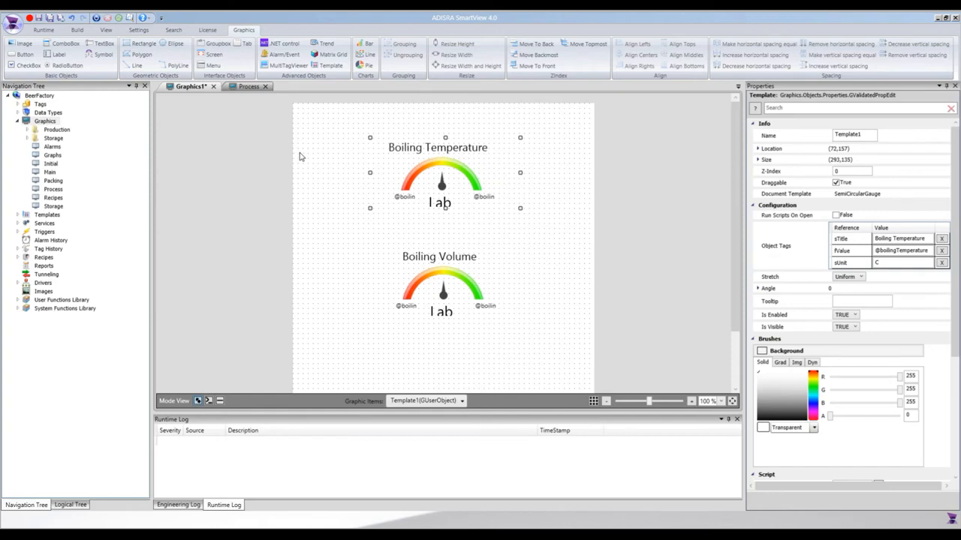
- Save the new graphic as BoilingInformation in the project's Graphics folder
{"action": "key", "text": "ctrl+s"}
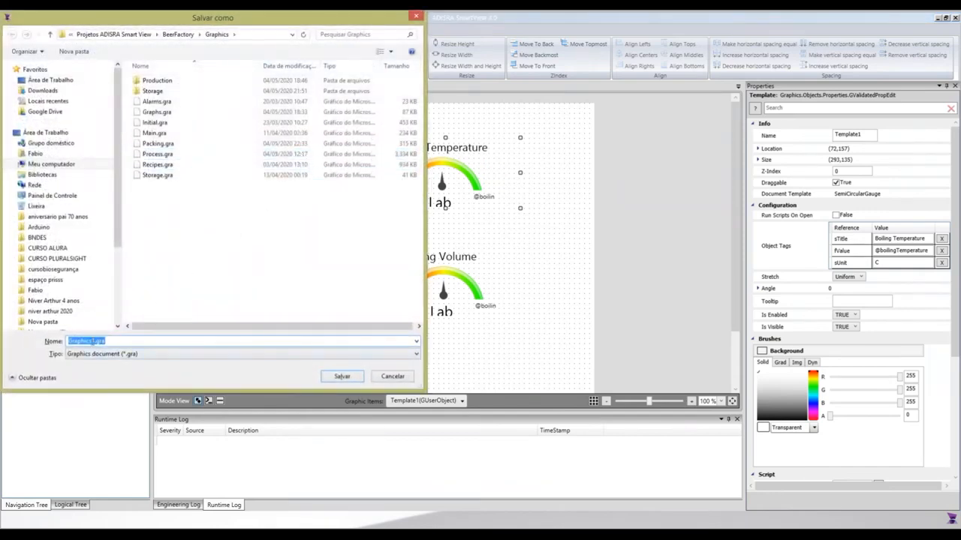
{"action": "type", "text": "BoilingInformation"}
{"action": "left_click", "coordinate": [339, 379]}
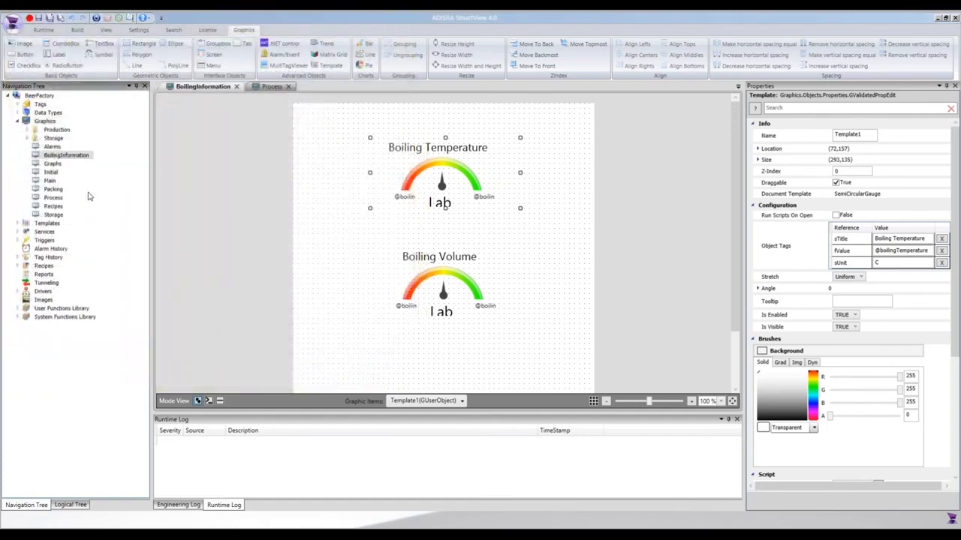
- Open the SemiCircularGauge template, nudge the value label slightly up toward the needle, and save the template
{"action": "left_click", "coordinate": [19, 224]}
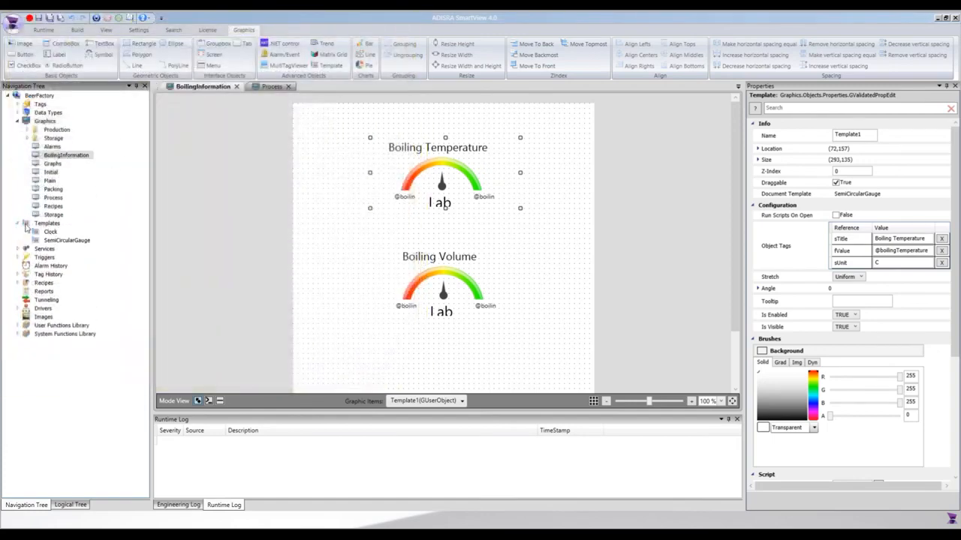
{"action": "double_click", "coordinate": [57, 240]}
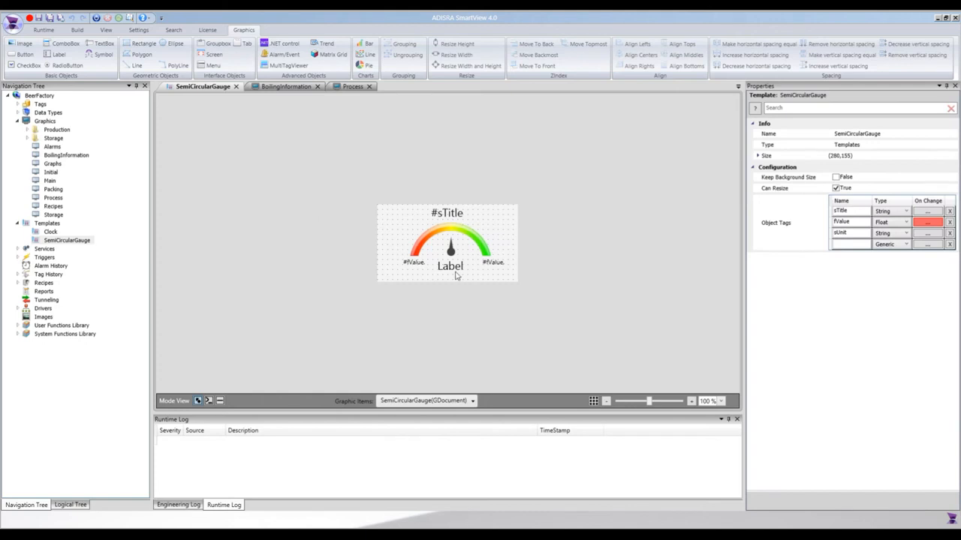
{"action": "left_click", "coordinate": [455, 272]}
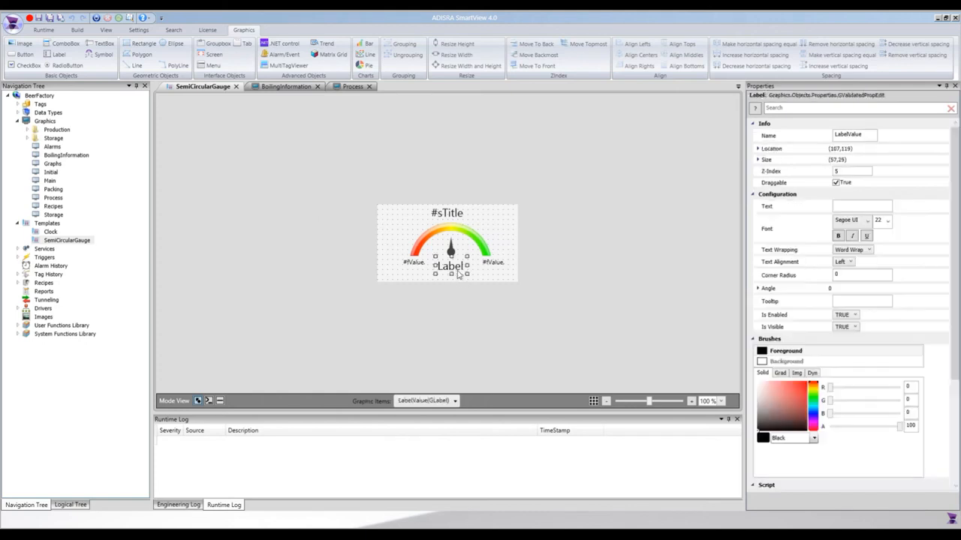
{"action": "left_click_drag", "start_coordinate": [454, 274], "coordinate": [450, 272]}
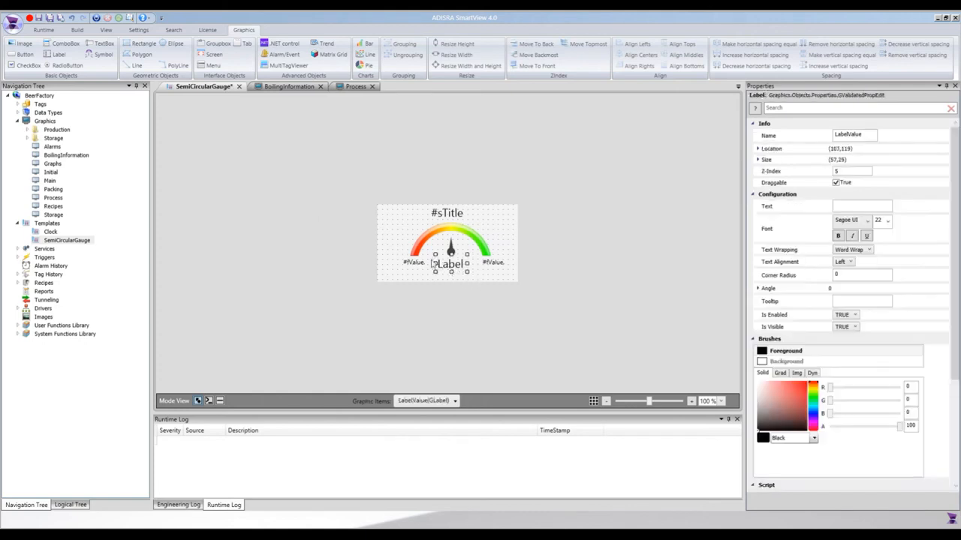
{"action": "left_click", "coordinate": [403, 225]}
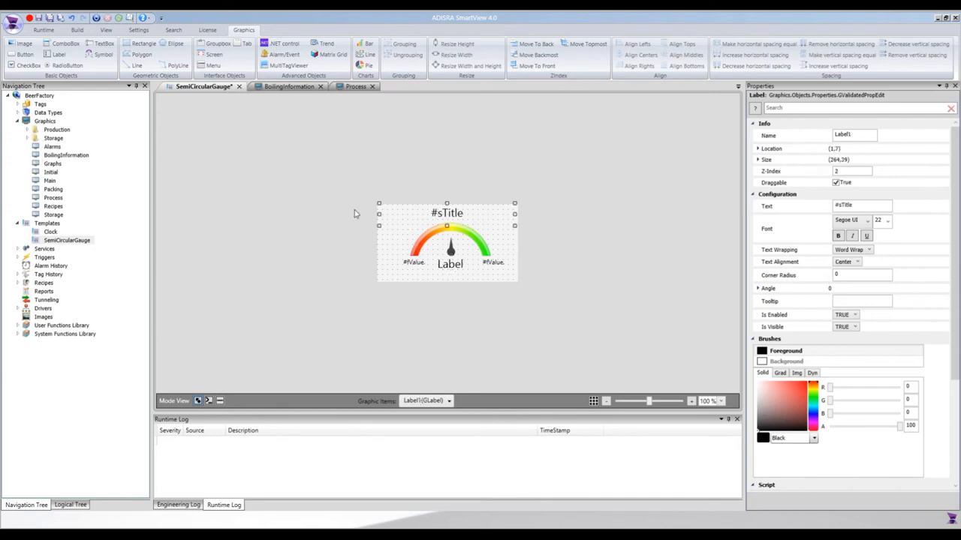
{"action": "key", "text": "ctrl+s"}
- Close and reopen the BoilingInformation graphic to reload its gauges from the edited template
{"action": "left_click", "coordinate": [283, 87]}
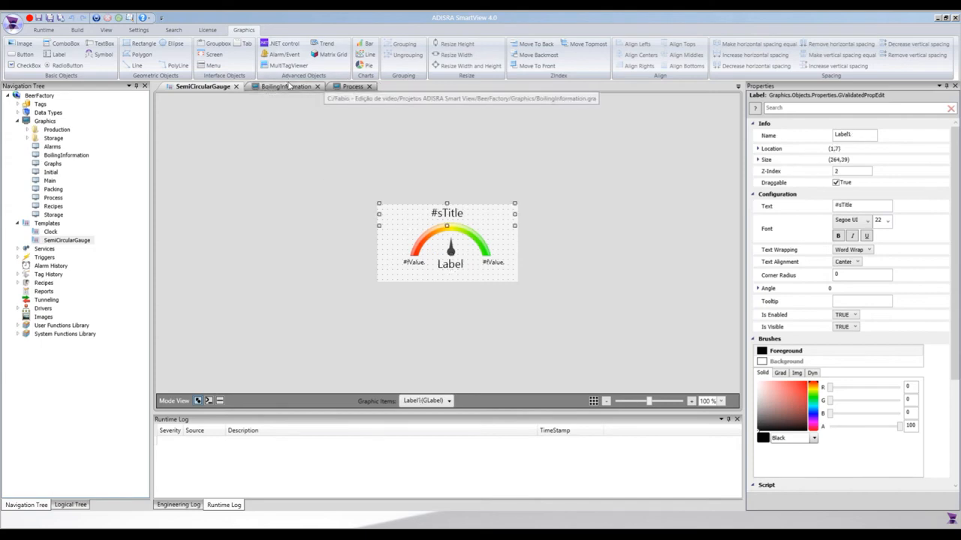
{"action": "left_click", "coordinate": [319, 87]}
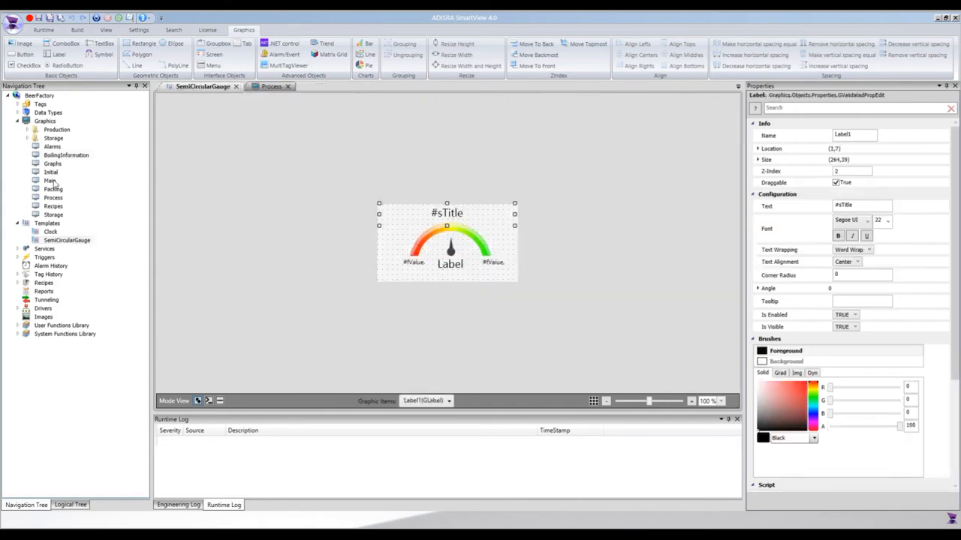
{"action": "double_click", "coordinate": [57, 155]}
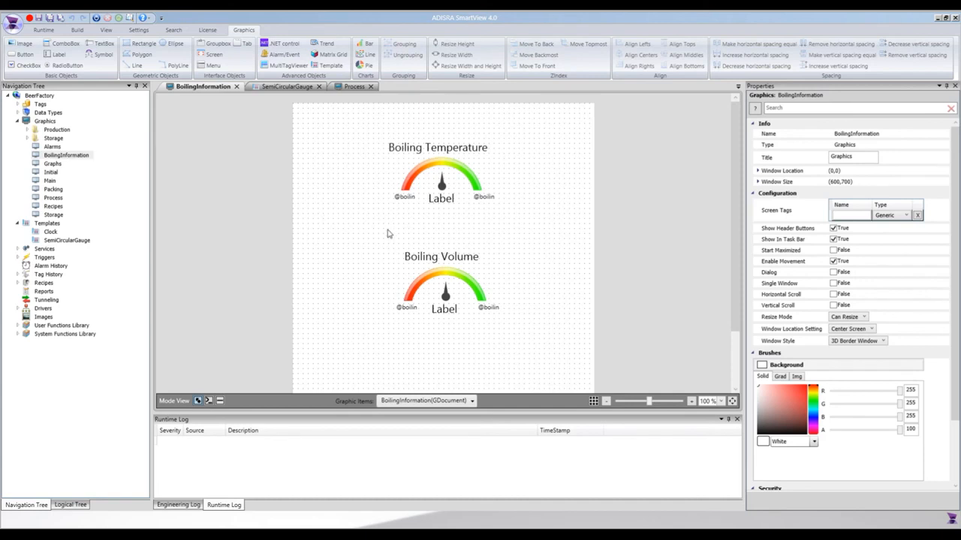
- Move the Boiling Temperature and Boiling Volume gauges up together on the canvas
{"action": "left_click", "coordinate": [443, 284]}
{"action": "left_click", "coordinate": [433, 182], "text": "ctrl"}
{"action": "key", "text": "Up"}
{"action": "key", "text": "Up"}
{"action": "key", "text": "Up"}
{"action": "key", "text": "Up"}
{"action": "key", "text": "Up"}
{"action": "key", "text": "Up"}
{"action": "key", "text": "Up"}
{"action": "key", "text": "Up"}
{"action": "key", "text": "Up"}
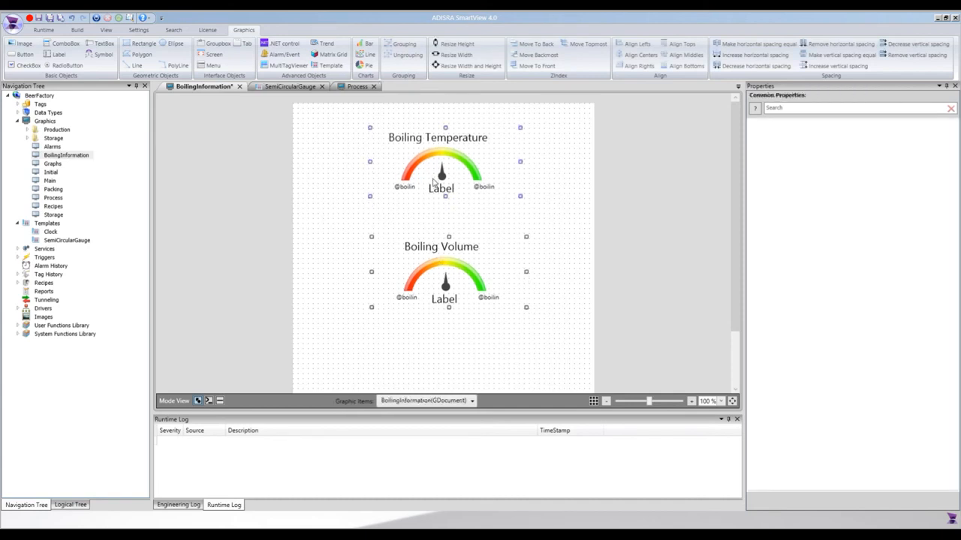
{"action": "left_click", "coordinate": [563, 187]}
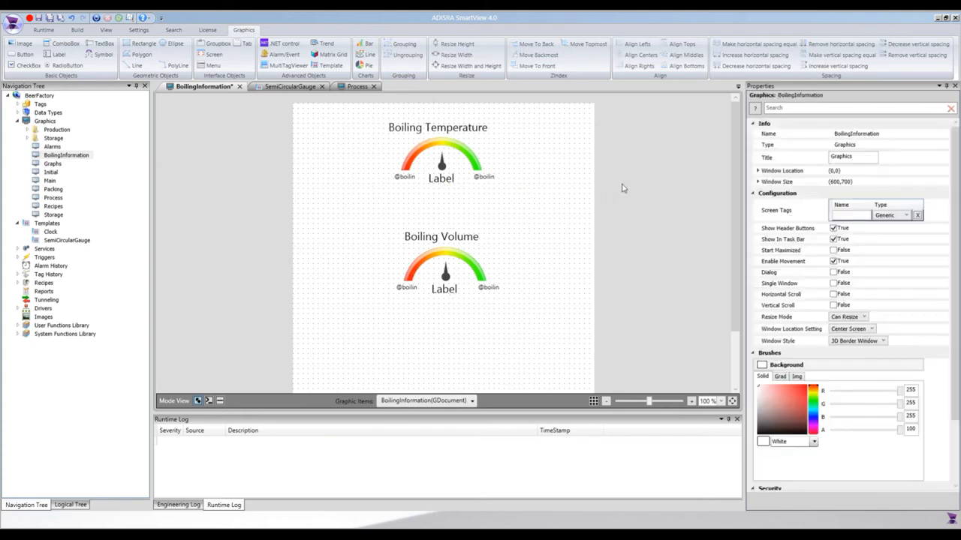
- Set the BoilingInformation graphic's window size to a width of 400 and a height of 500
{"action": "left_click", "coordinate": [756, 182]}
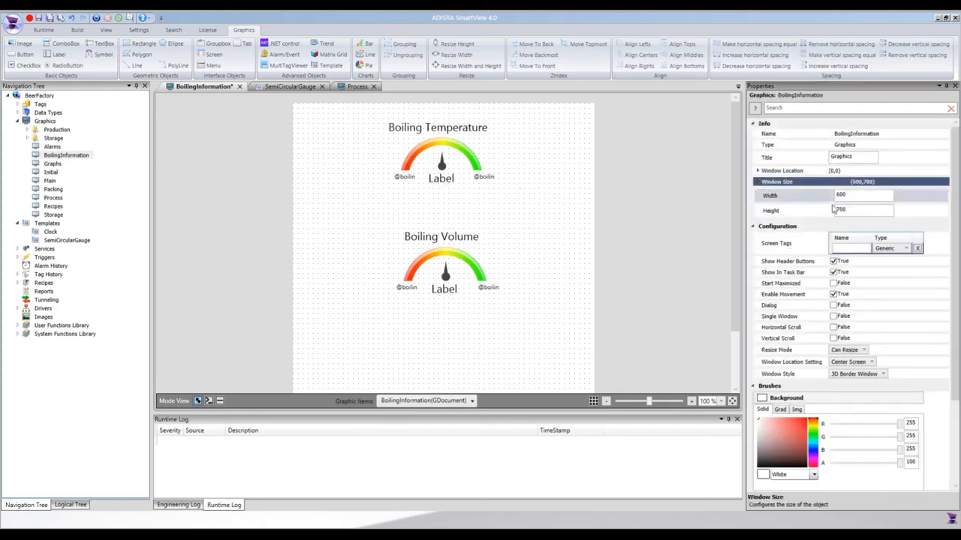
{"action": "left_click", "coordinate": [851, 197]}
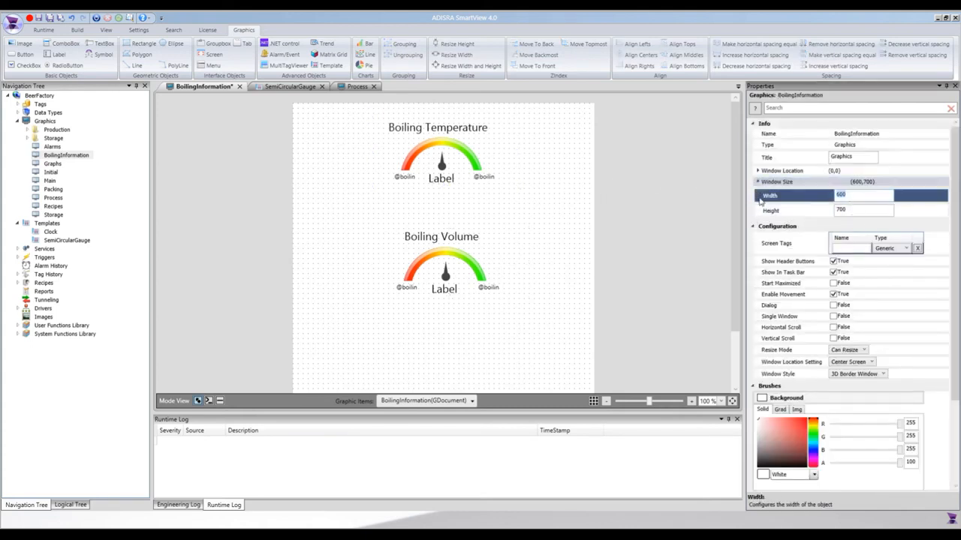
{"action": "type", "text": "400"}
{"action": "left_click", "coordinate": [762, 211]}
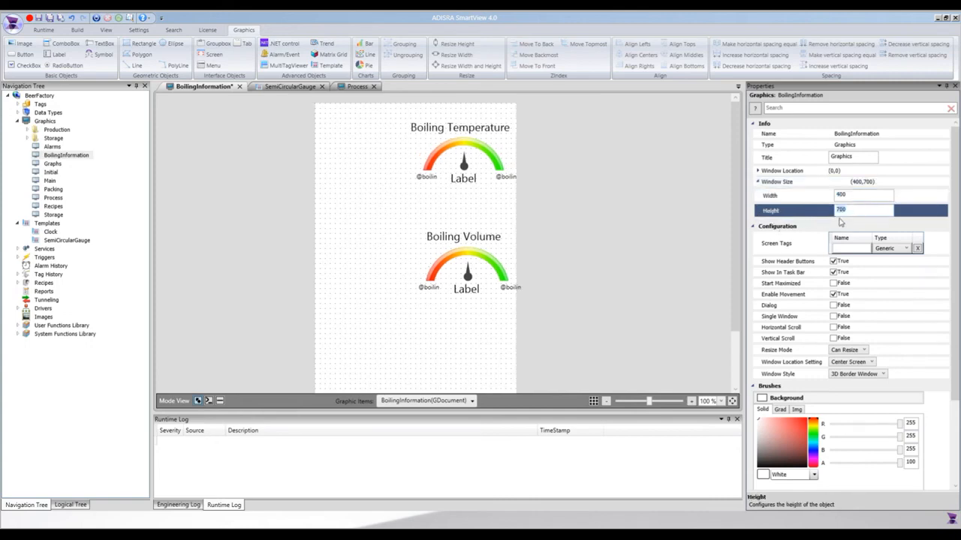
{"action": "type", "text": "500"}
{"action": "key", "text": "Return"}
- Move both gauges together to roughly the centre of the resized canvas and save BoilingInformation
{"action": "left_click", "coordinate": [467, 180]}
{"action": "left_click", "coordinate": [459, 284], "text": "ctrl"}
{"action": "left_click_drag", "start_coordinate": [460, 285], "coordinate": [409, 294]}
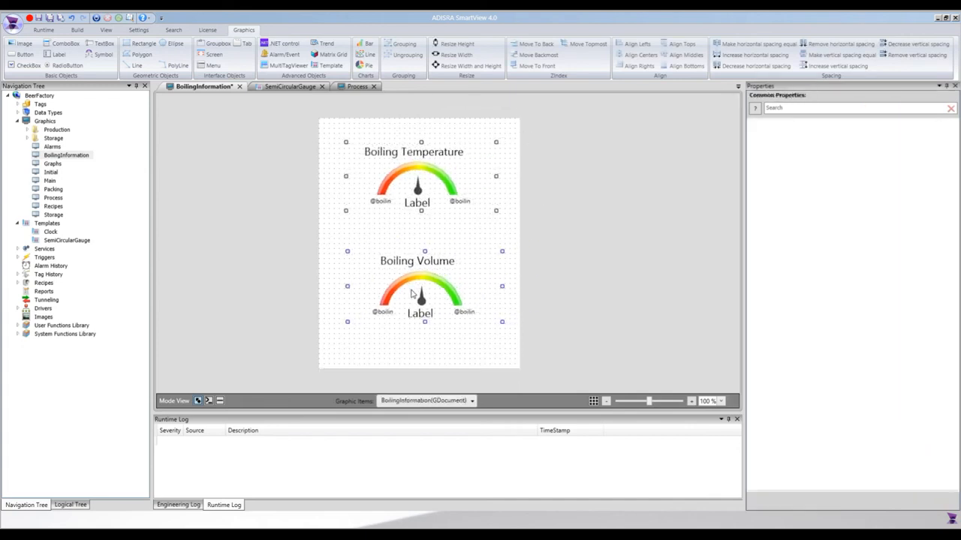
{"action": "left_click", "coordinate": [419, 363]}
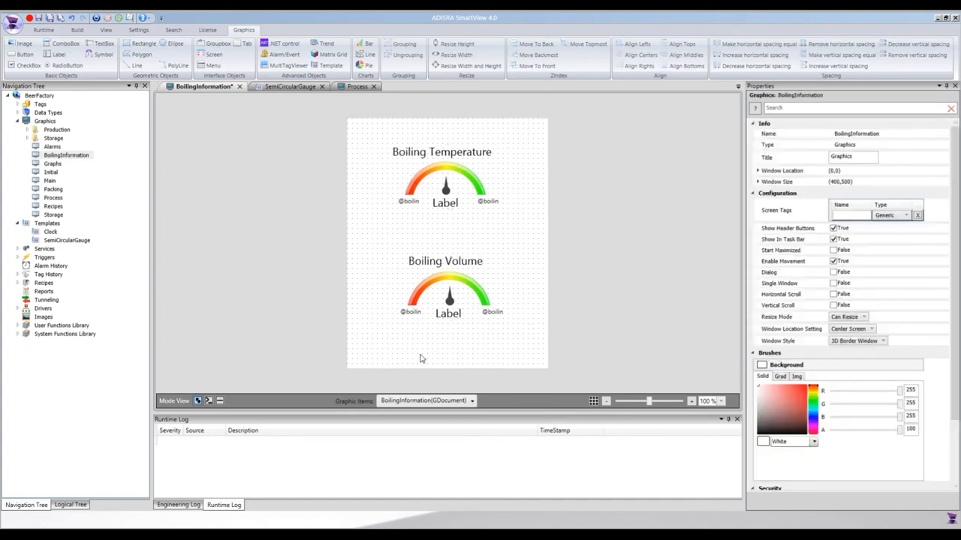
{"action": "key", "text": "ctrl+s"}
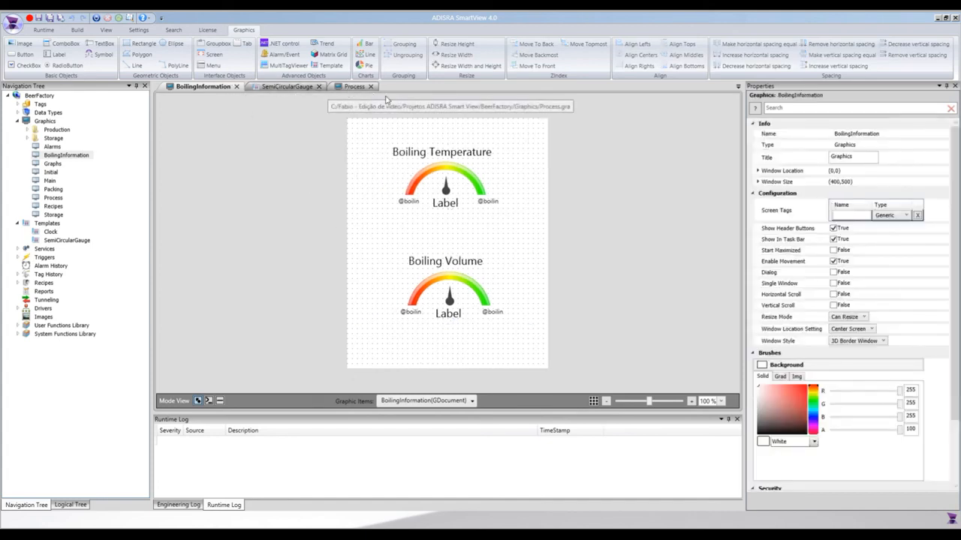
- Place a 45 by 22 button above the boiling tank in the Process graphic and set its text to Info
{"action": "left_click", "coordinate": [364, 87]}
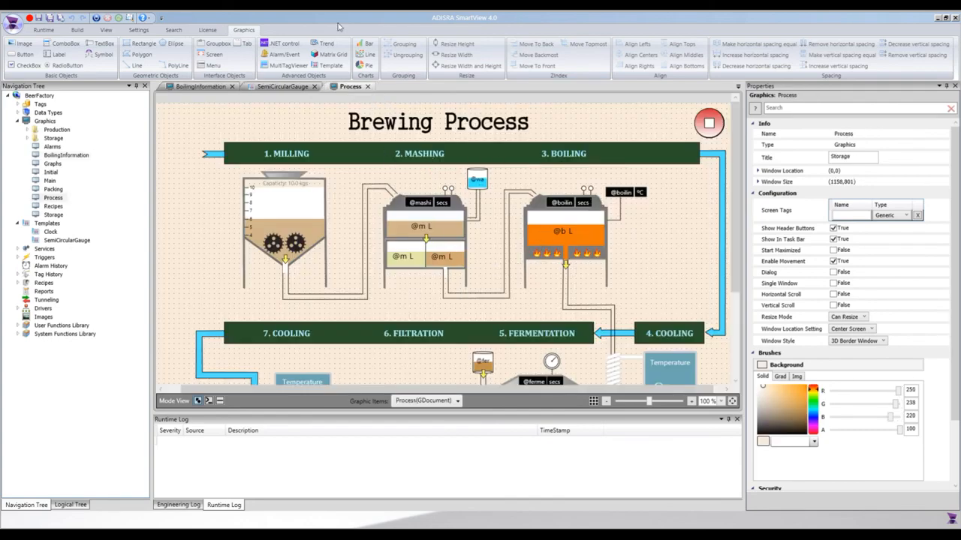
{"action": "left_click", "coordinate": [24, 55]}
{"action": "left_click_drag", "start_coordinate": [554, 181], "coordinate": [576, 192]}
{"action": "left_click", "coordinate": [854, 207]}
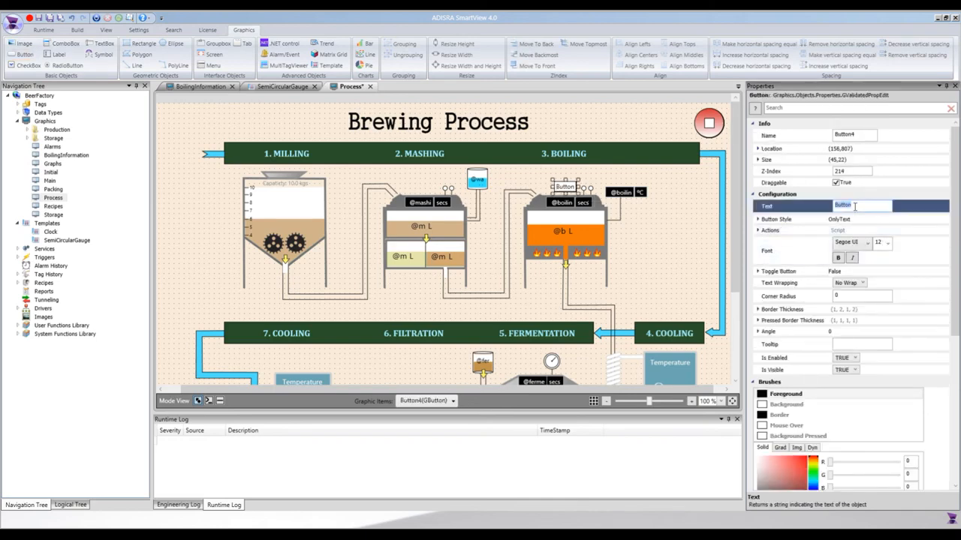
{"action": "key", "text": "BackSpace"}
{"action": "key", "text": "Tab"}
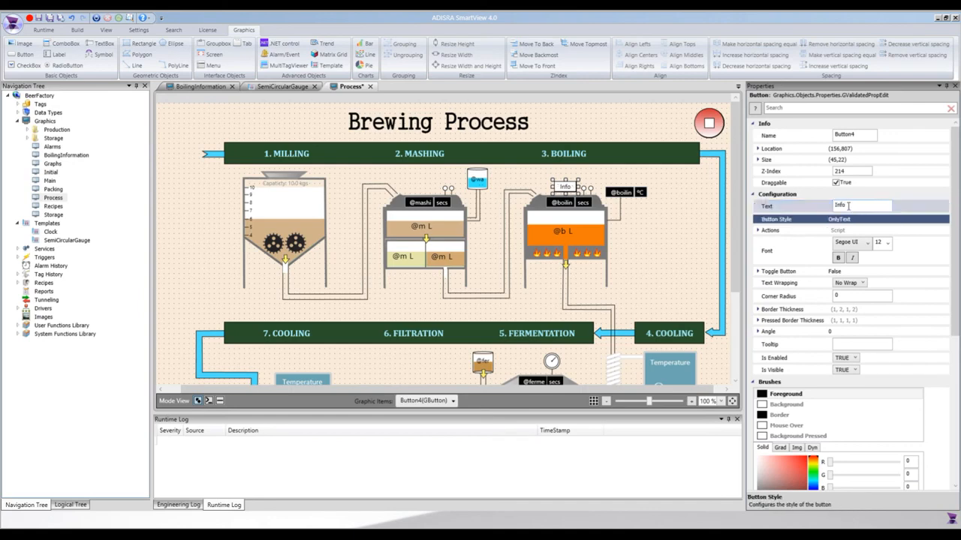
- Give the Info button the Mouse Up script SVGraphics.Open("BoilingInformation"); and save the Process graphic
{"action": "left_click", "coordinate": [220, 402]}
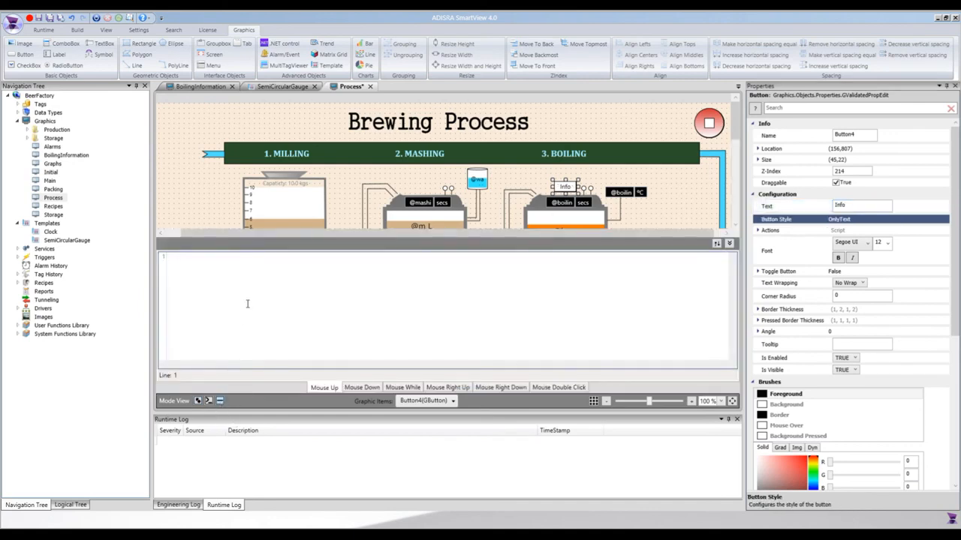
{"action": "type", "text": "SVGr"}
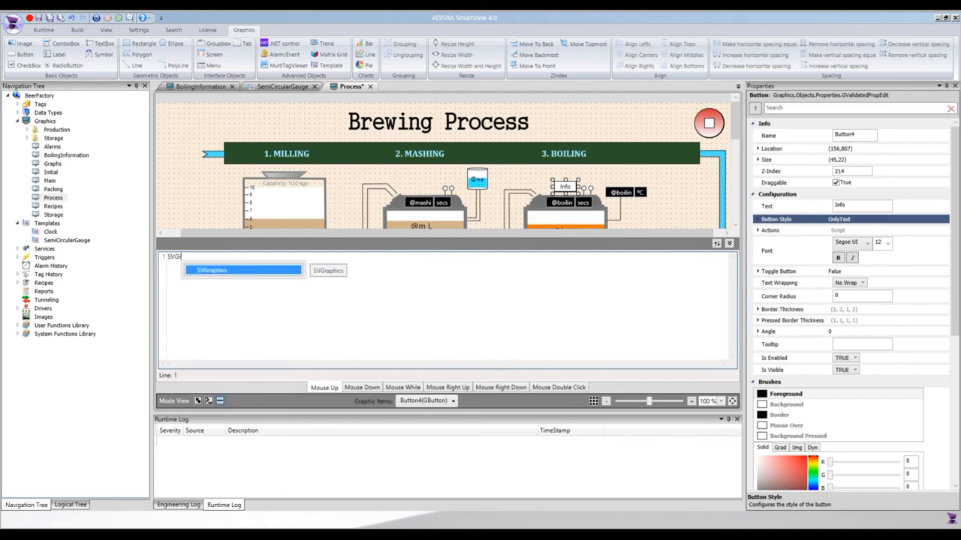
{"action": "type", "text": "aphics.Ope"}
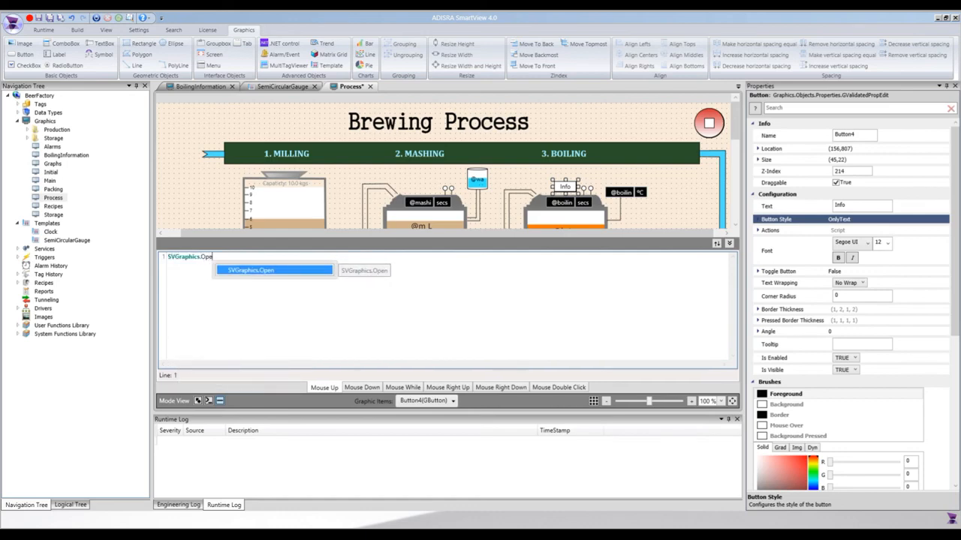
{"action": "type", "text": "n()"}
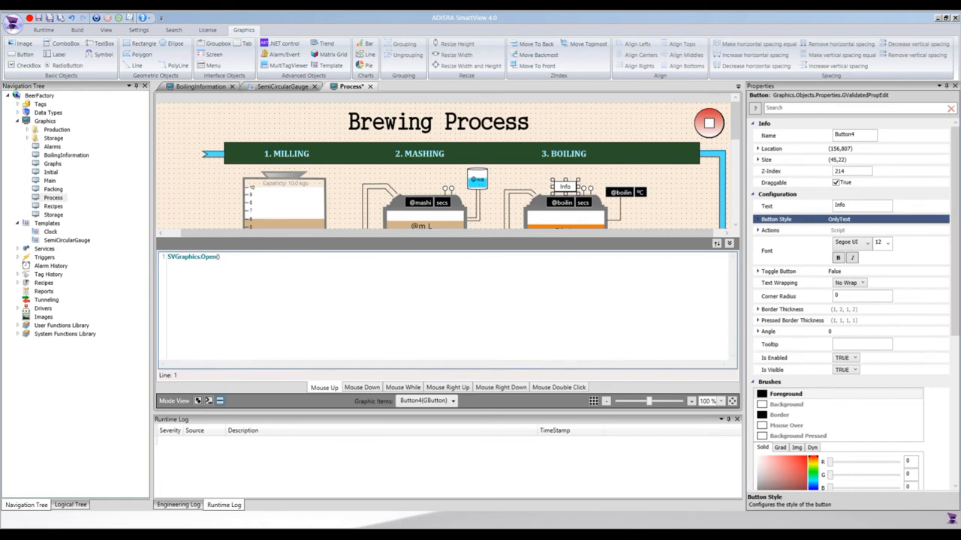
{"action": "type", "text": "\"\""}
{"action": "type", "text": "Boiling"}
{"action": "type", "text": "Information"}
{"action": "key", "text": "ctrl+s"}
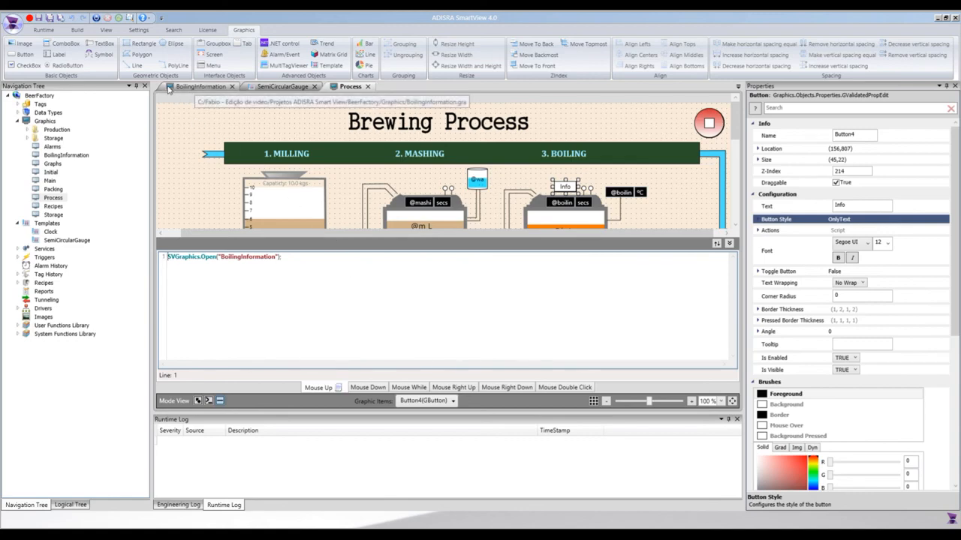
- Run the BeerFactory project and open the Brewing Process screen in the runtime window
{"action": "left_click", "coordinate": [45, 30]}
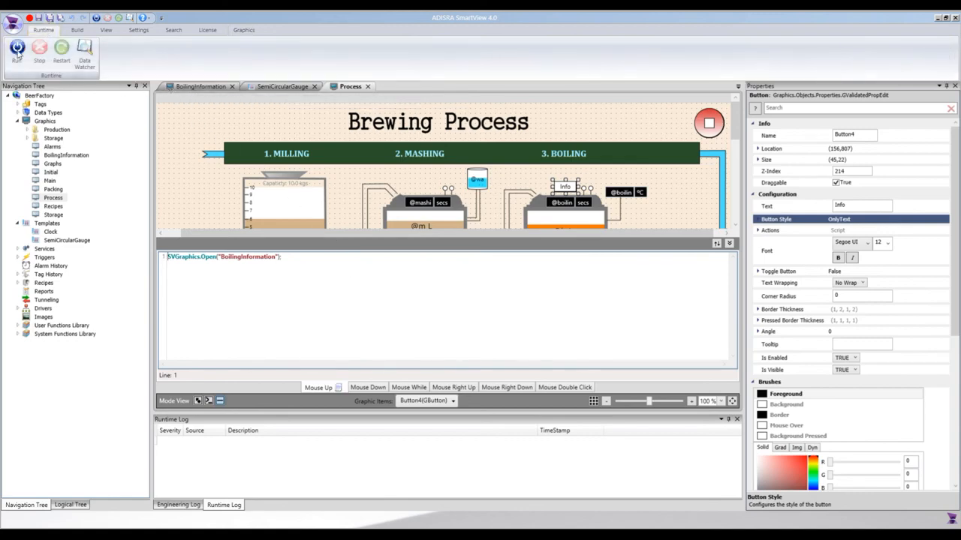
{"action": "left_click", "coordinate": [15, 51]}
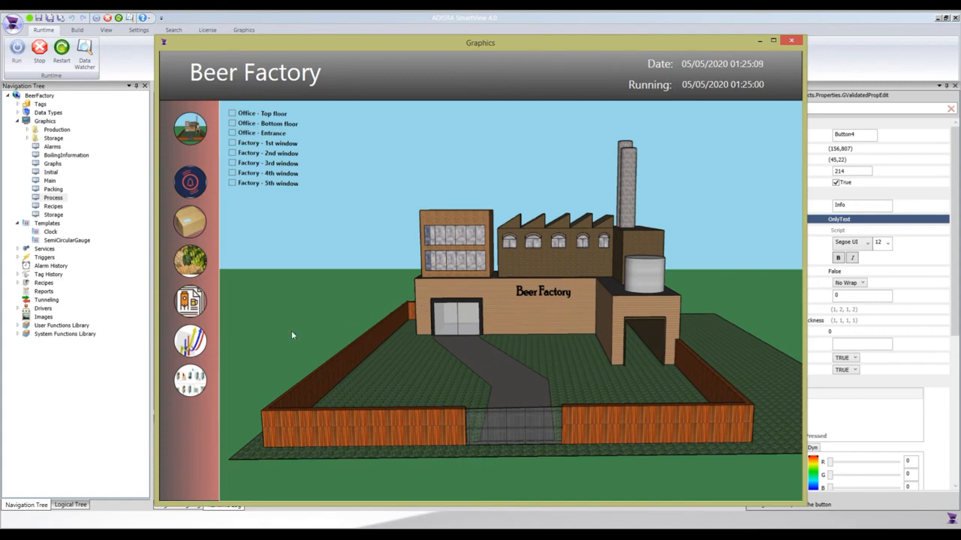
{"action": "left_click", "coordinate": [185, 385]}
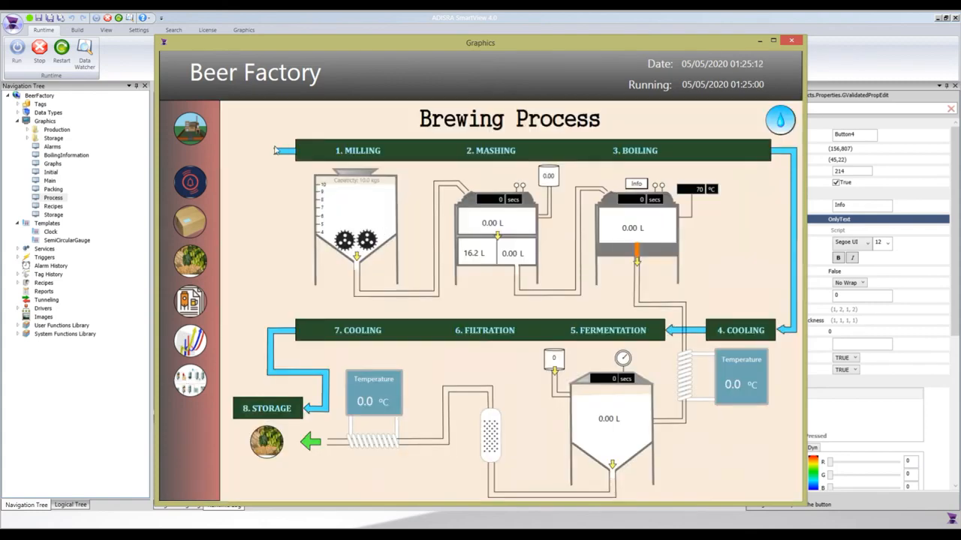
{"action": "left_click_drag", "start_coordinate": [213, 44], "coordinate": [249, 54]}
- Launch the Data Watcher, then open the boiling gauges from the runtime's Info button and place their window clear of the boiling tank
{"action": "left_click", "coordinate": [85, 57]}
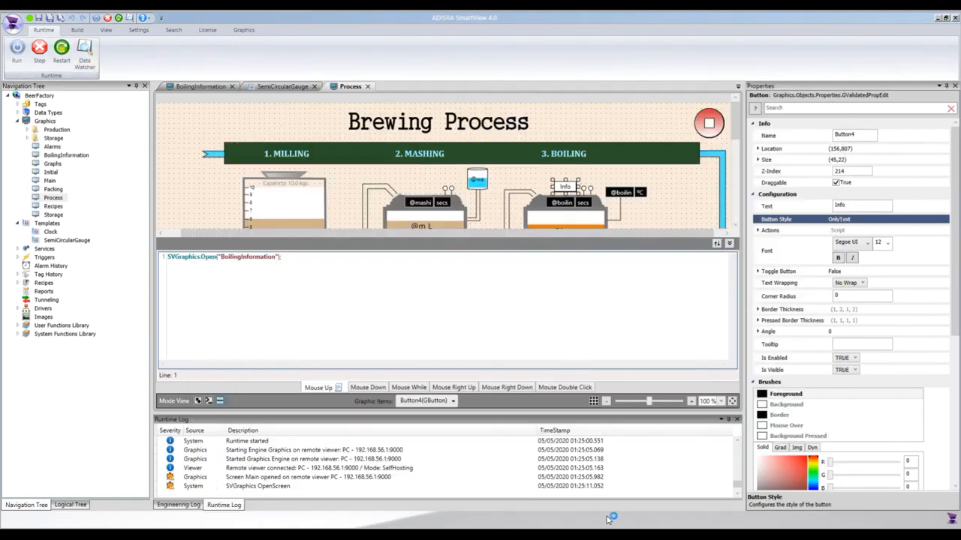
{"action": "mouse_move", "coordinate": [568, 534]}
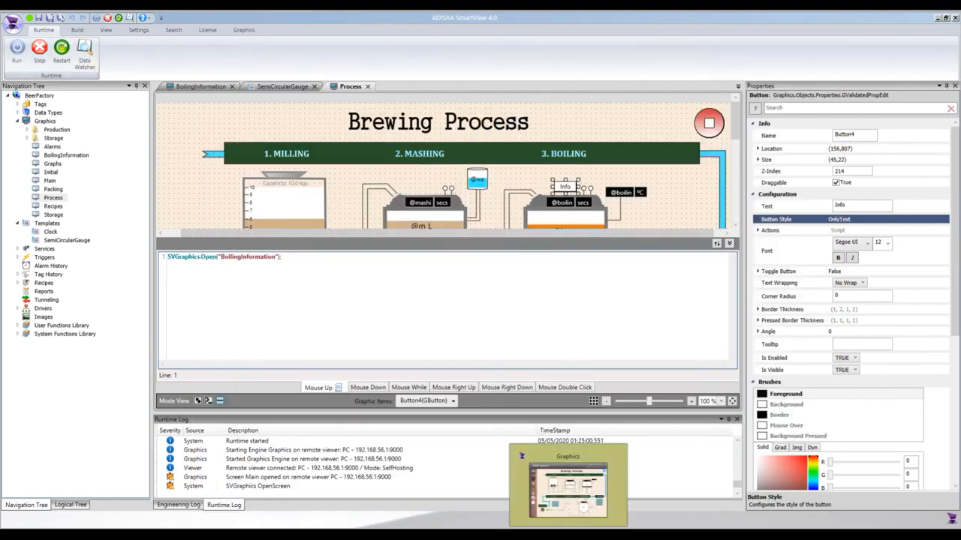
{"action": "left_click", "coordinate": [568, 488]}
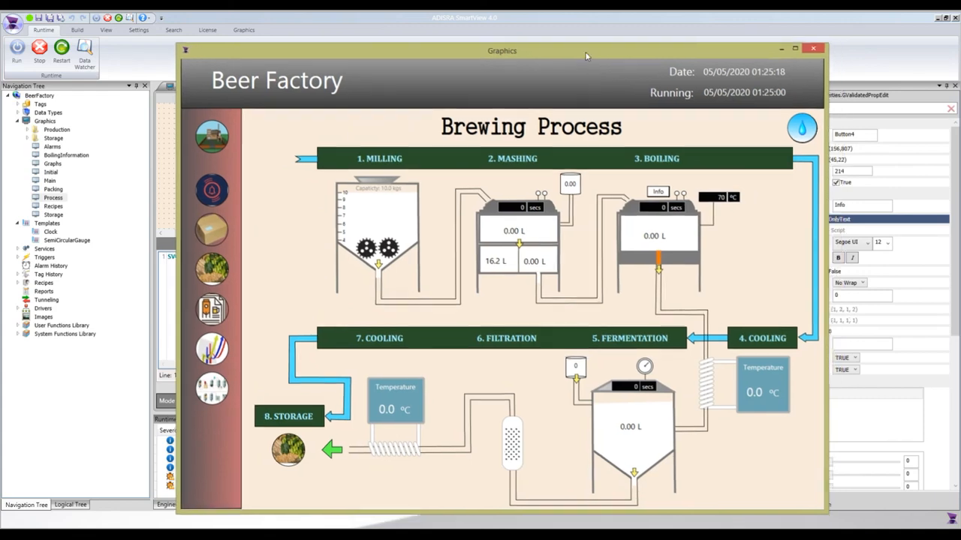
{"action": "left_click_drag", "start_coordinate": [599, 57], "coordinate": [496, 49]}
{"action": "left_click", "coordinate": [562, 186]}
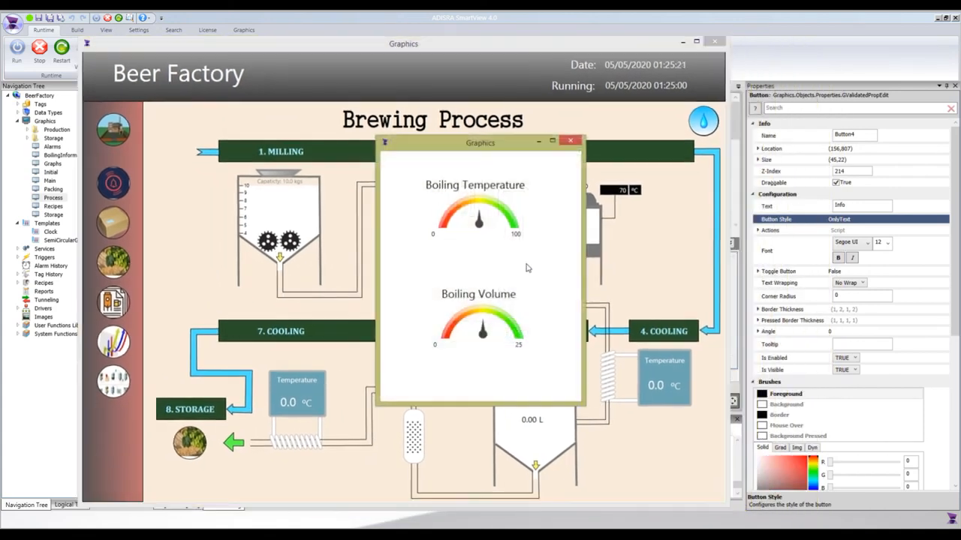
{"action": "left_click_drag", "start_coordinate": [463, 151], "coordinate": [368, 155]}
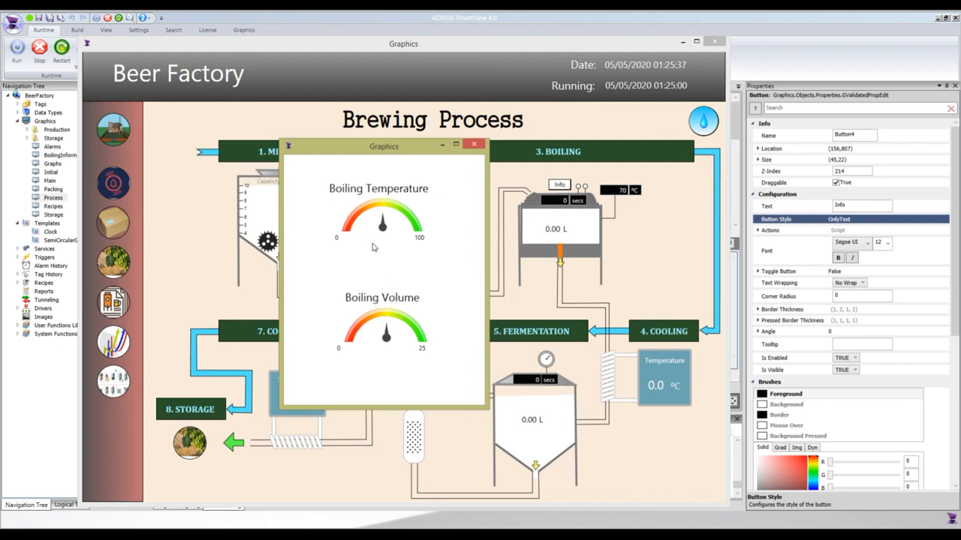
- Bring up the Data Watcher, place its window clear of the boiling gauges, and add the boilingVolume tag to its watch list
{"action": "left_click", "coordinate": [599, 534]}
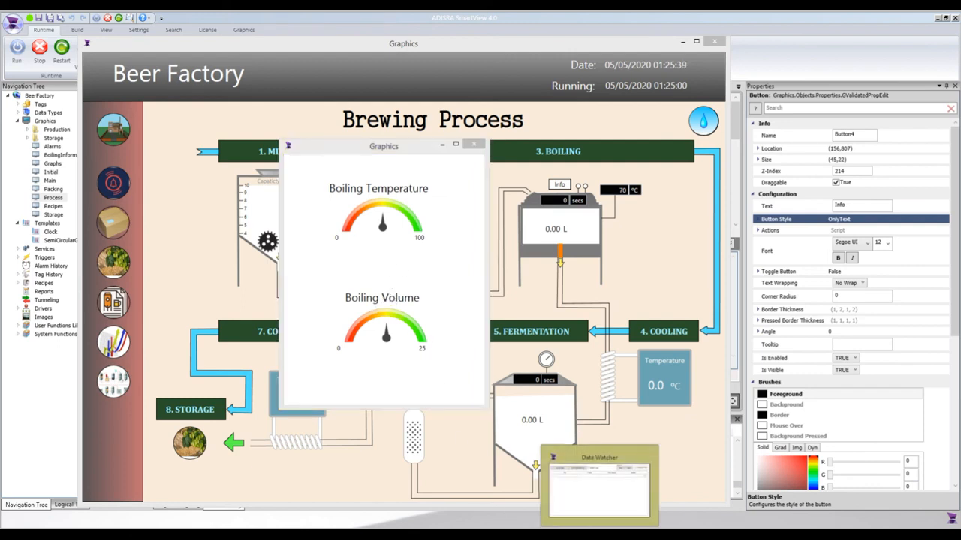
{"action": "left_click_drag", "start_coordinate": [417, 166], "coordinate": [717, 247]}
{"action": "left_click", "coordinate": [593, 296]}
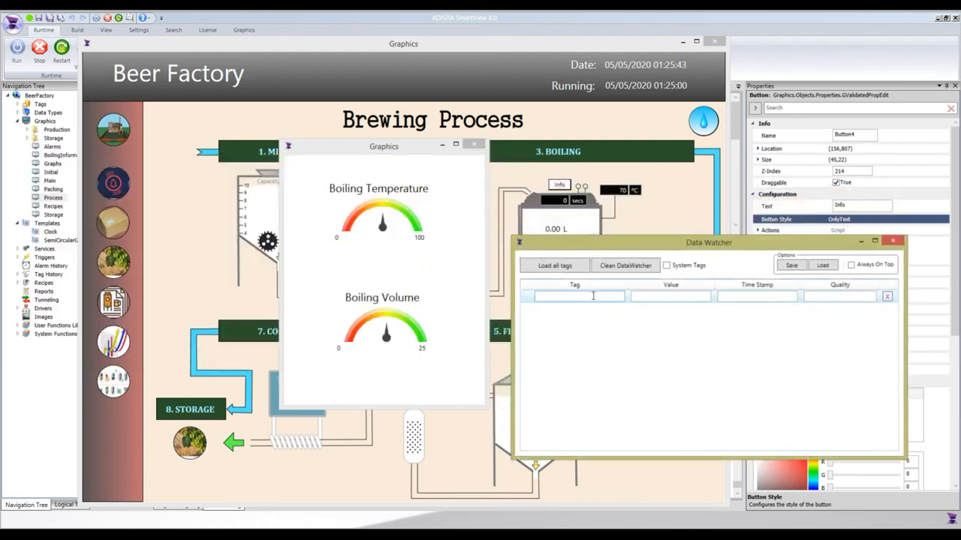
{"action": "type", "text": "bo"}
{"action": "key", "text": "Down"}
{"action": "key", "text": "Down"}
{"action": "key", "text": "Down"}
{"action": "key", "text": "Down"}
{"action": "key", "text": "Down"}
{"action": "key", "text": "Down"}
{"action": "key", "text": "Down"}
{"action": "key", "text": "Down"}
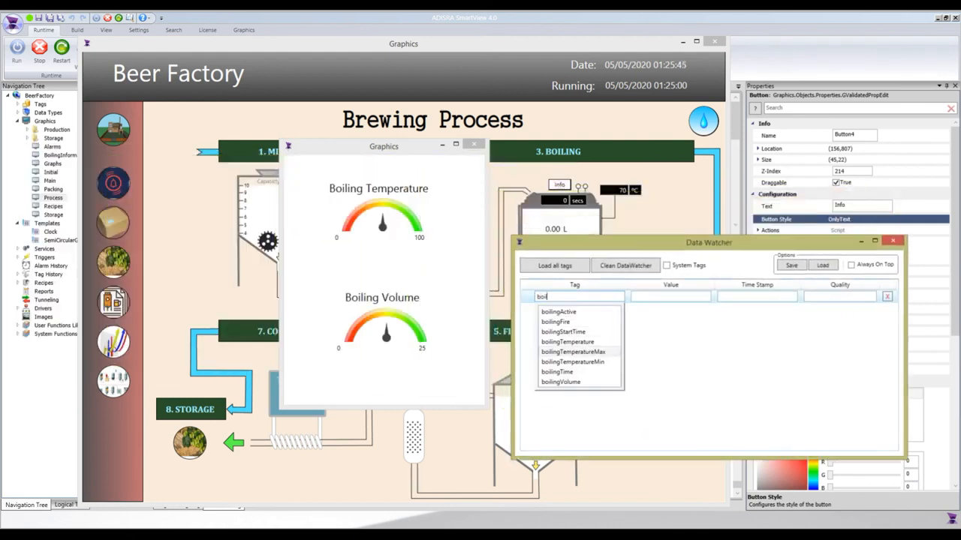
{"action": "key", "text": "Return"}
- Add the boilingTemperature tag to the Data Watcher below boilingVolume
{"action": "type", "text": "boilingVolume"}
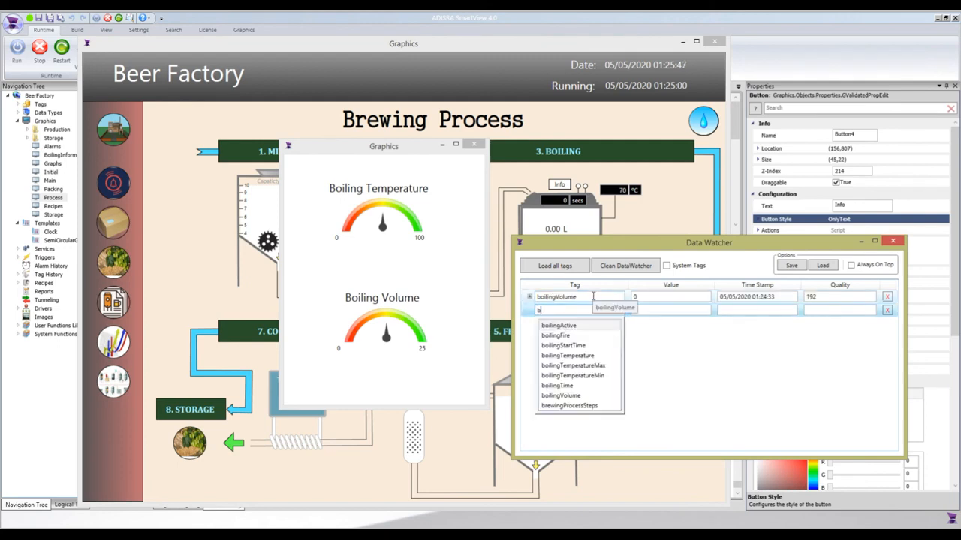
{"action": "key", "text": "Down"}
{"action": "key", "text": "Down"}
{"action": "key", "text": "Down"}
{"action": "key", "text": "Down"}
{"action": "key", "text": "Return"}
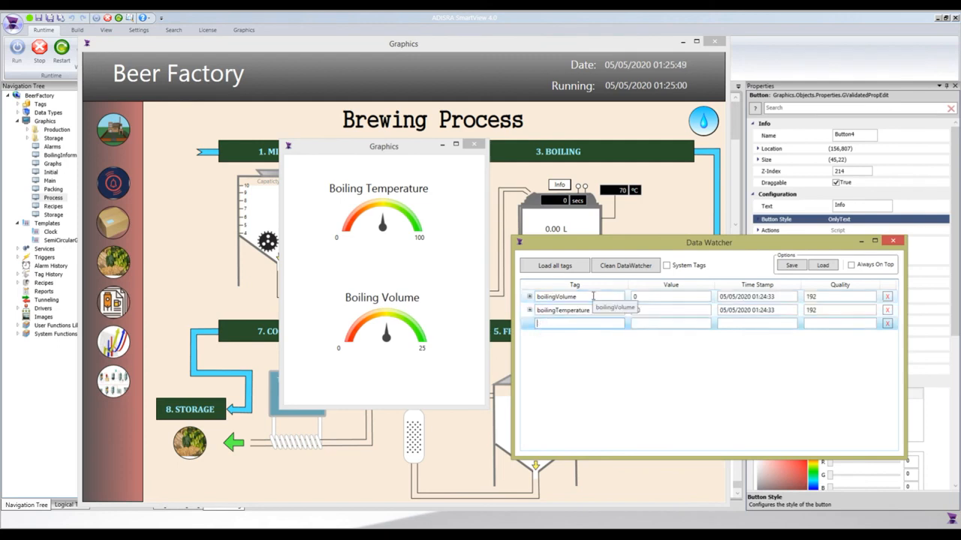
- Set the boilingTemperature tag's value to 80 in the Data Watcher to test the temperature gauge
{"action": "double_click", "coordinate": [647, 310]}
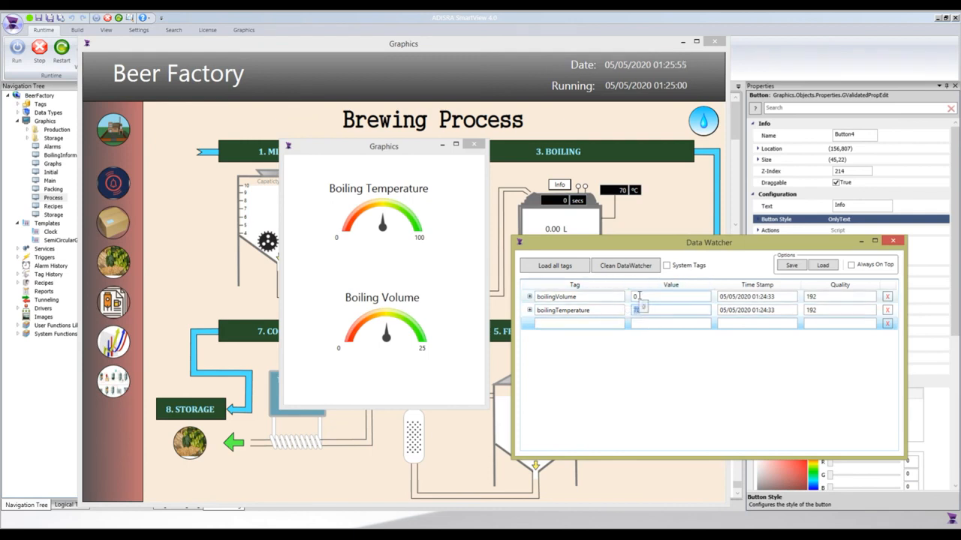
{"action": "type", "text": "80"}
{"action": "key", "text": "Return"}
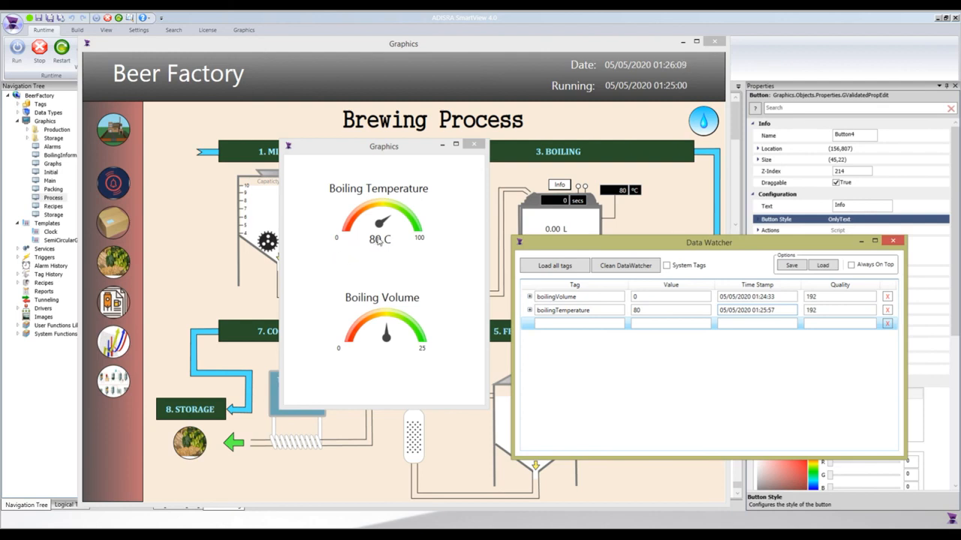
- Set the boilingVolume tag's value to 10 in the Data Watcher and bring the Brewing Process window to the front
{"action": "left_click", "coordinate": [643, 297]}
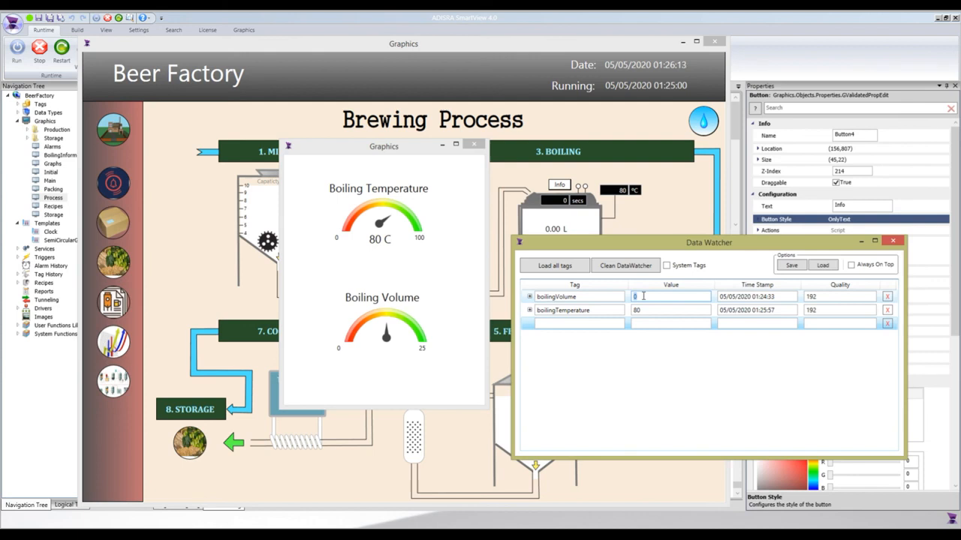
{"action": "type", "text": "10"}
{"action": "key", "text": "Return"}
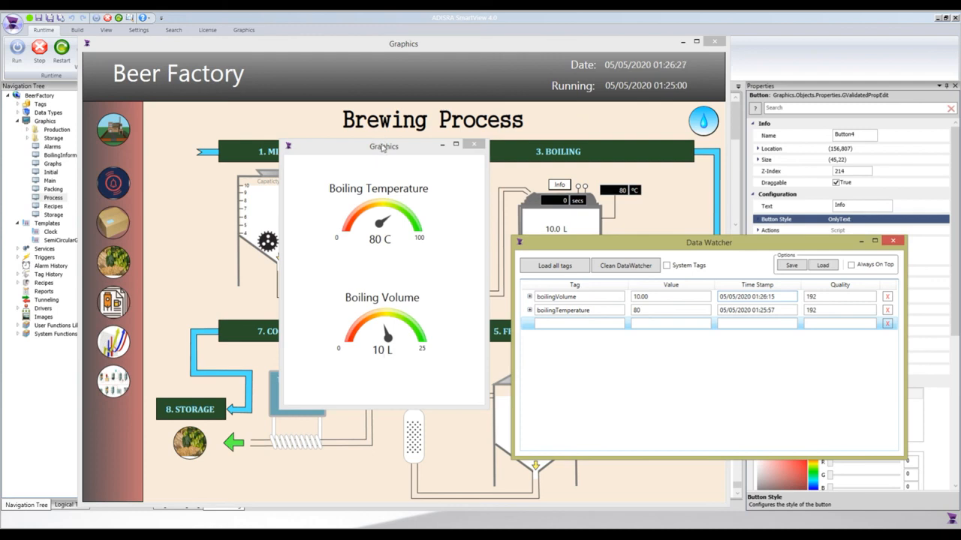
{"action": "left_click", "coordinate": [305, 130]}
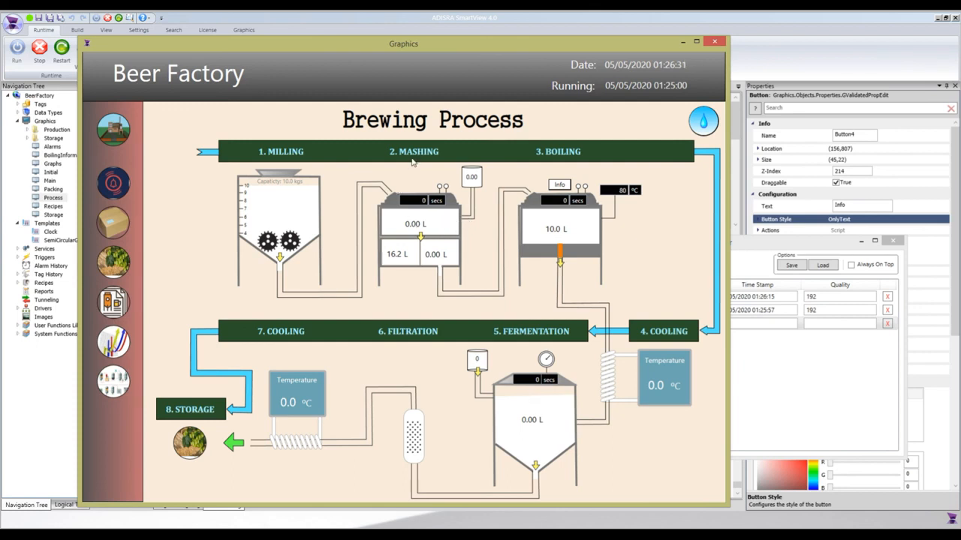